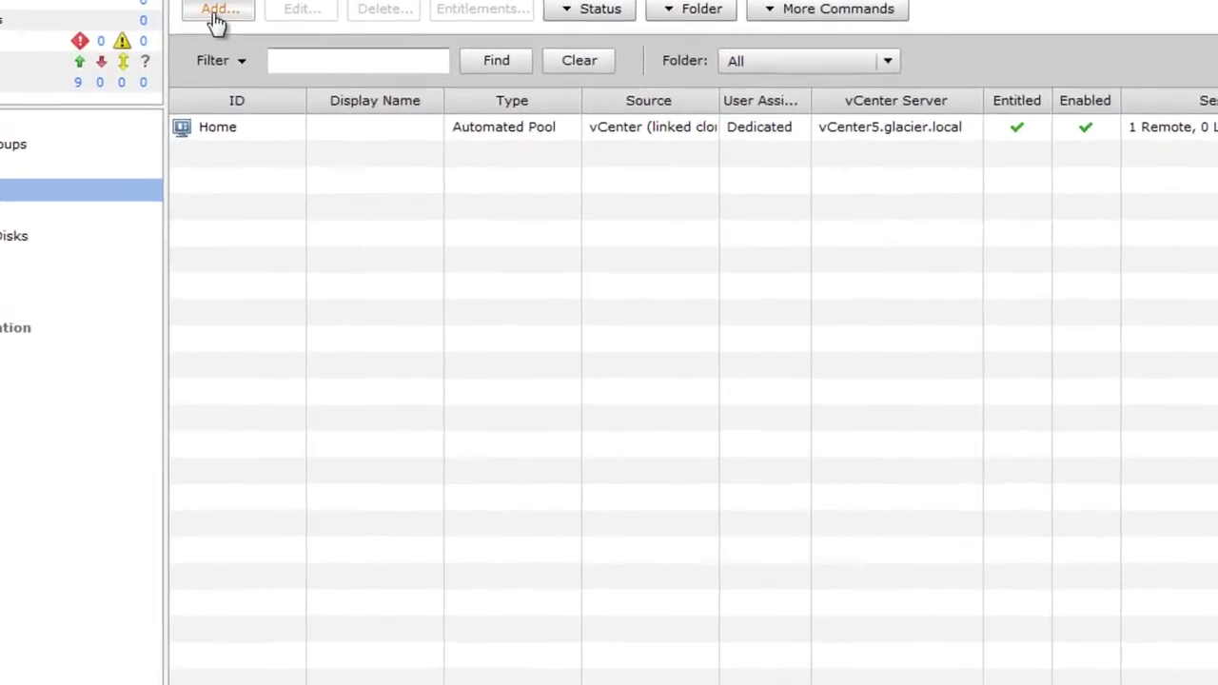
Step: Start a new automated desktop pool with dedicated automatic user assignment, using View Composer linked clones on the vCenter5.glacier.local server
left_click(217, 21)
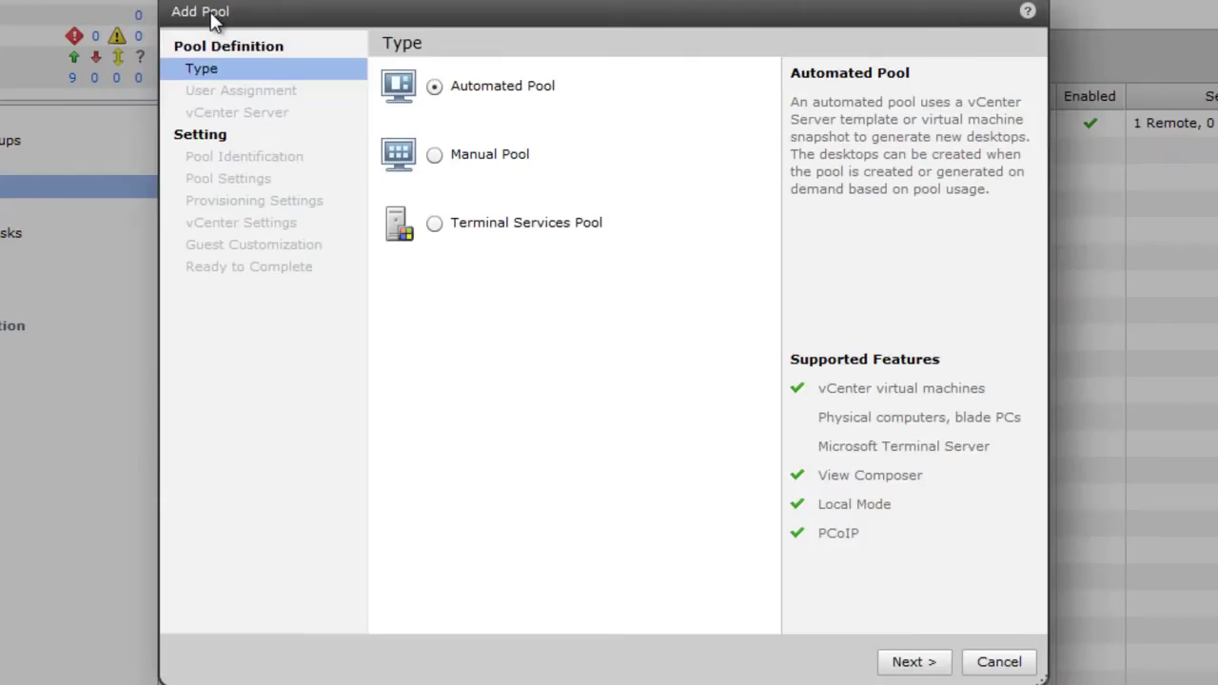
left_click(908, 663)
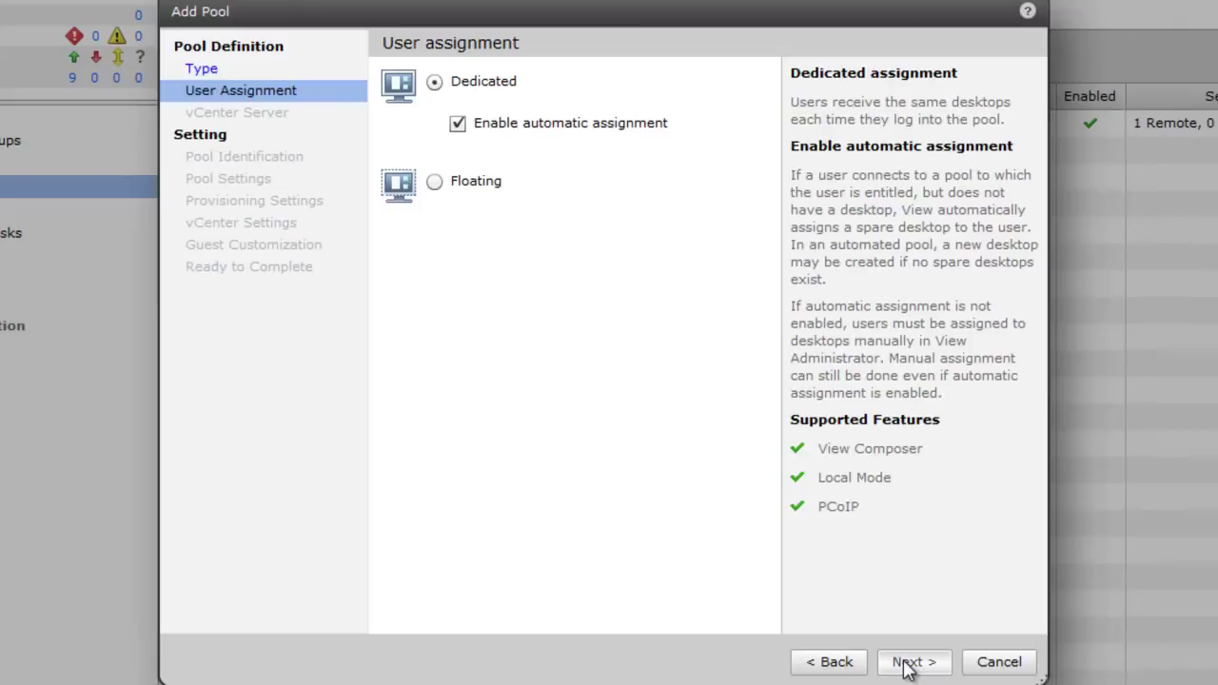
left_click(907, 662)
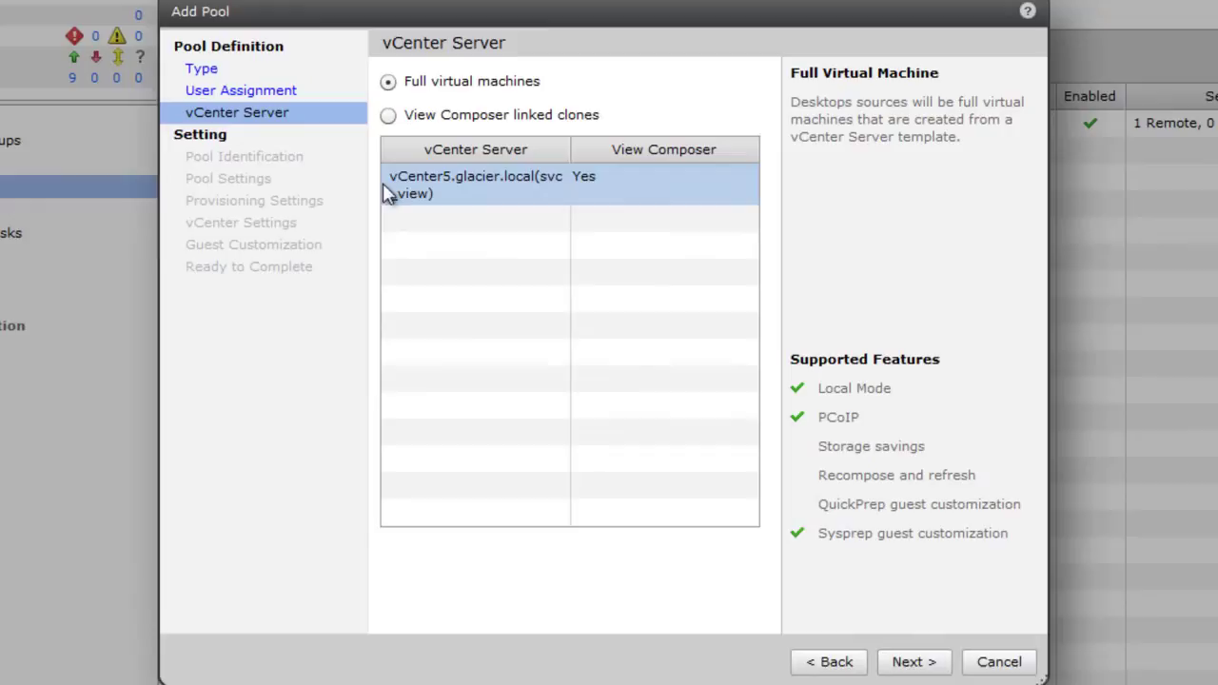
left_click(388, 116)
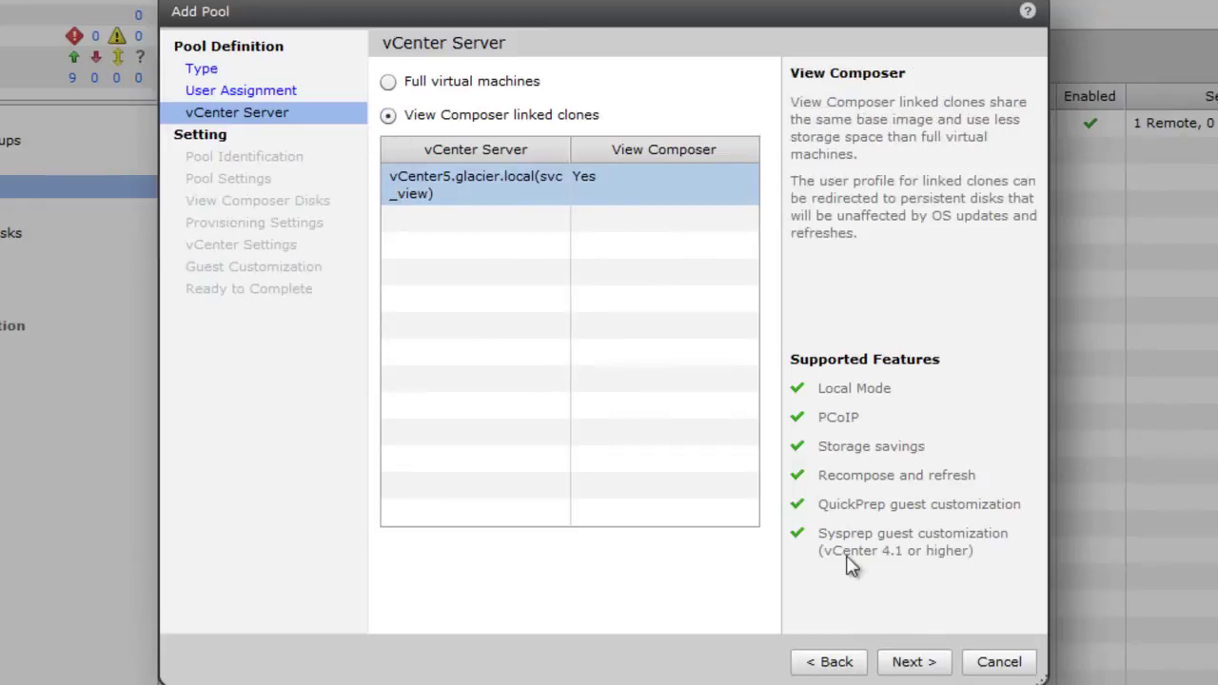
left_click(921, 667)
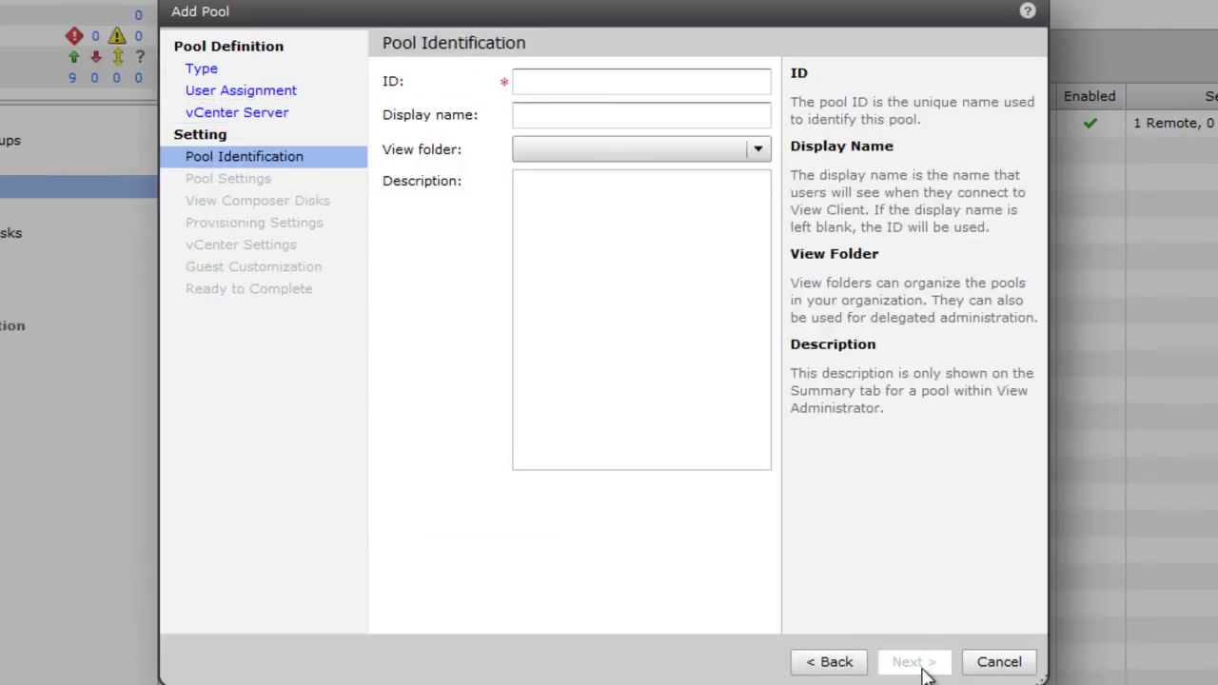
Step: Set the pool ID to Video and accept the default pool settings
left_click(601, 84)
type("Video")
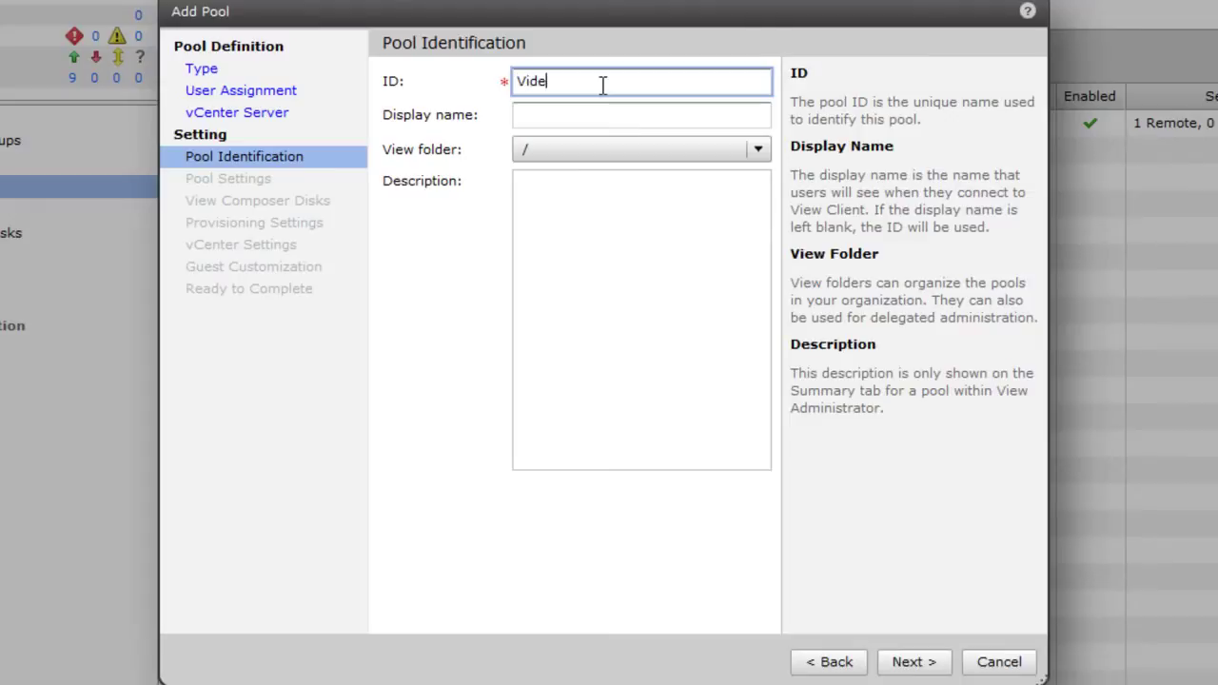
left_click(883, 666)
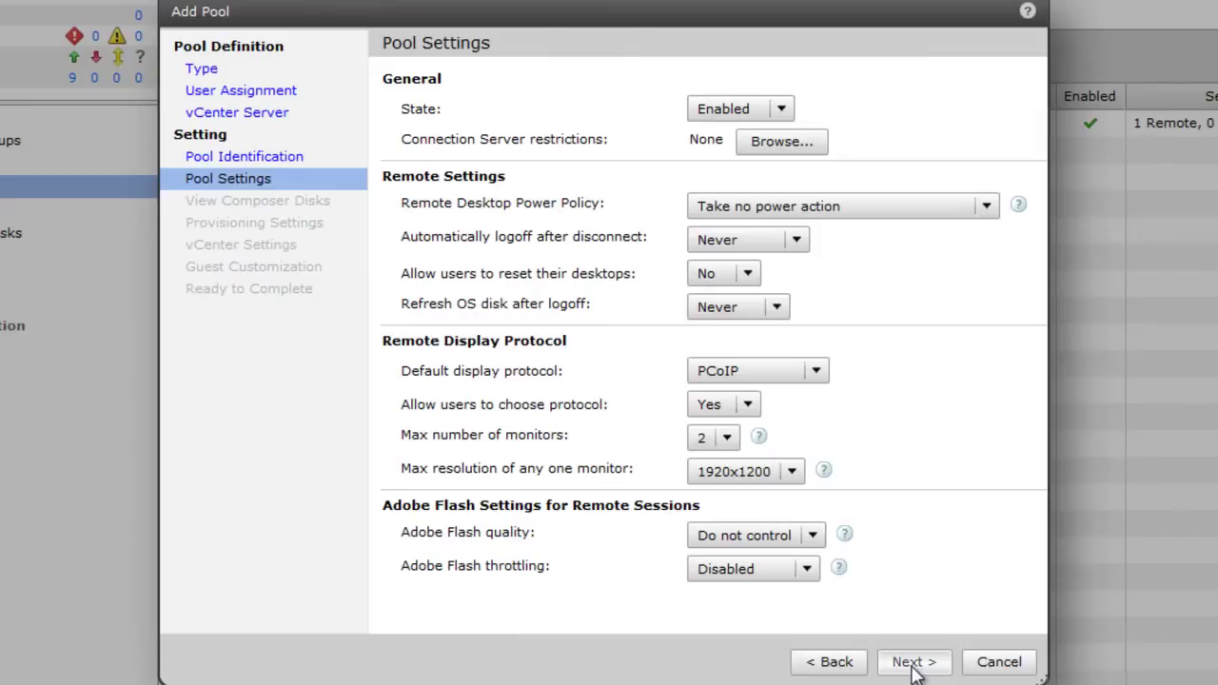
left_click(914, 666)
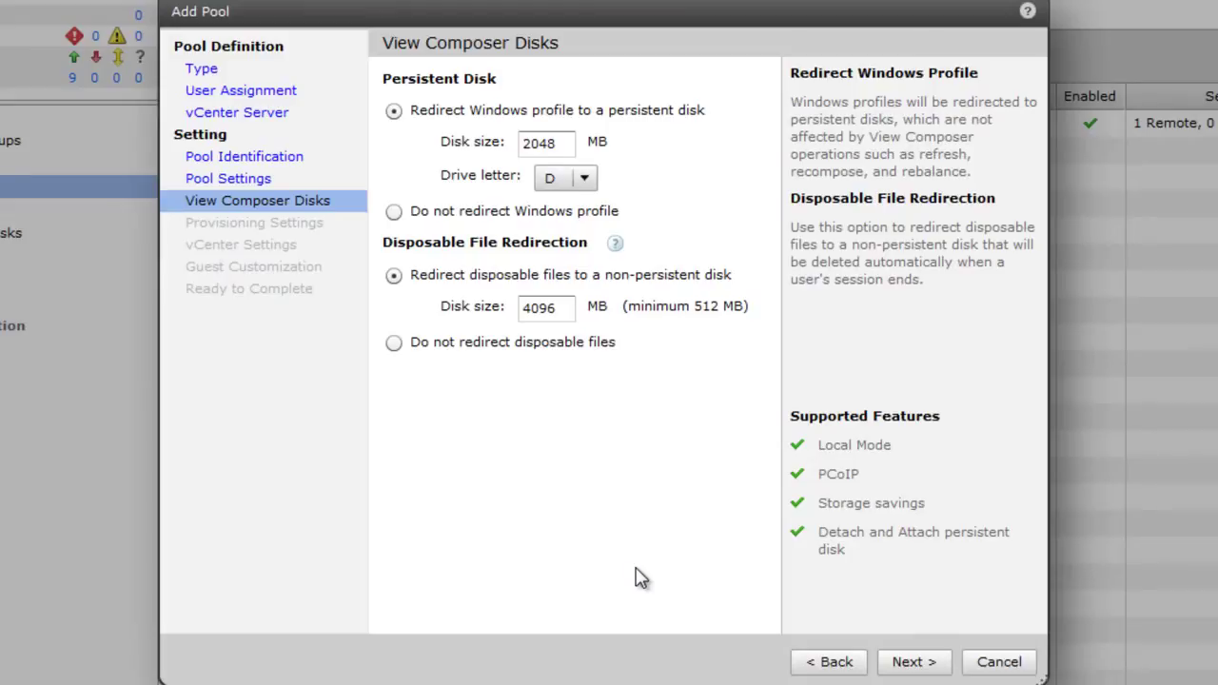
Step: Set the persistent disk's drive letter to P and accept the View Composer disk settings
left_click(587, 180)
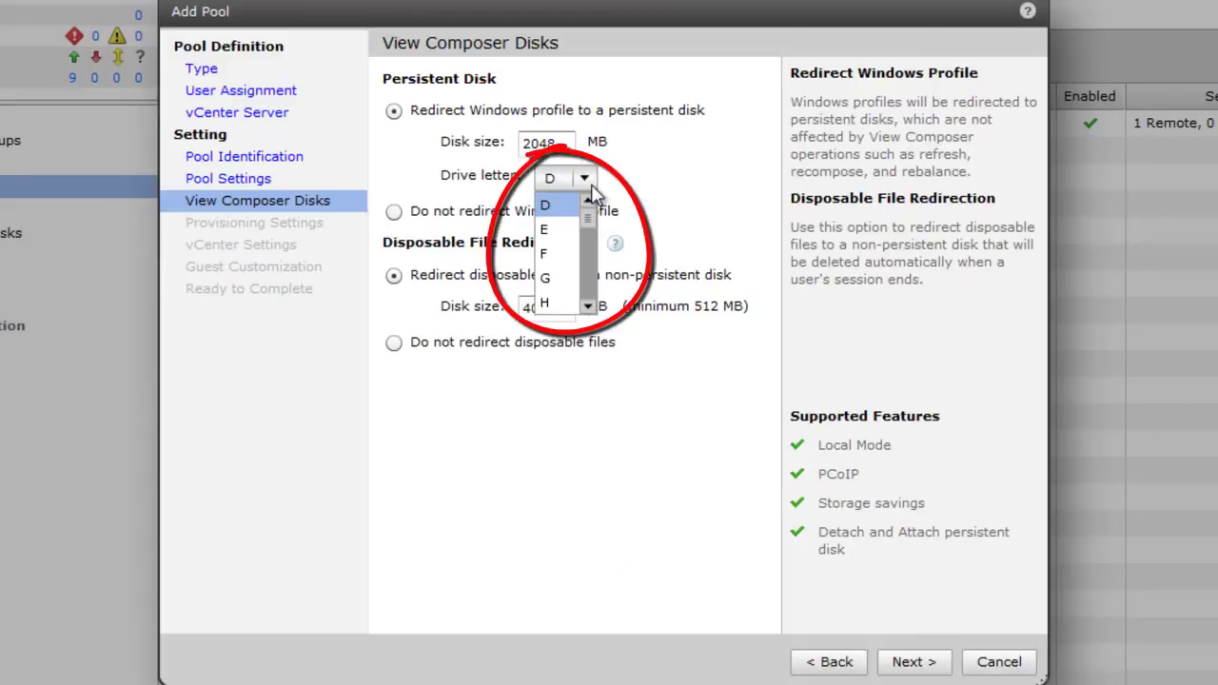
scroll(584, 215, "down", 1)
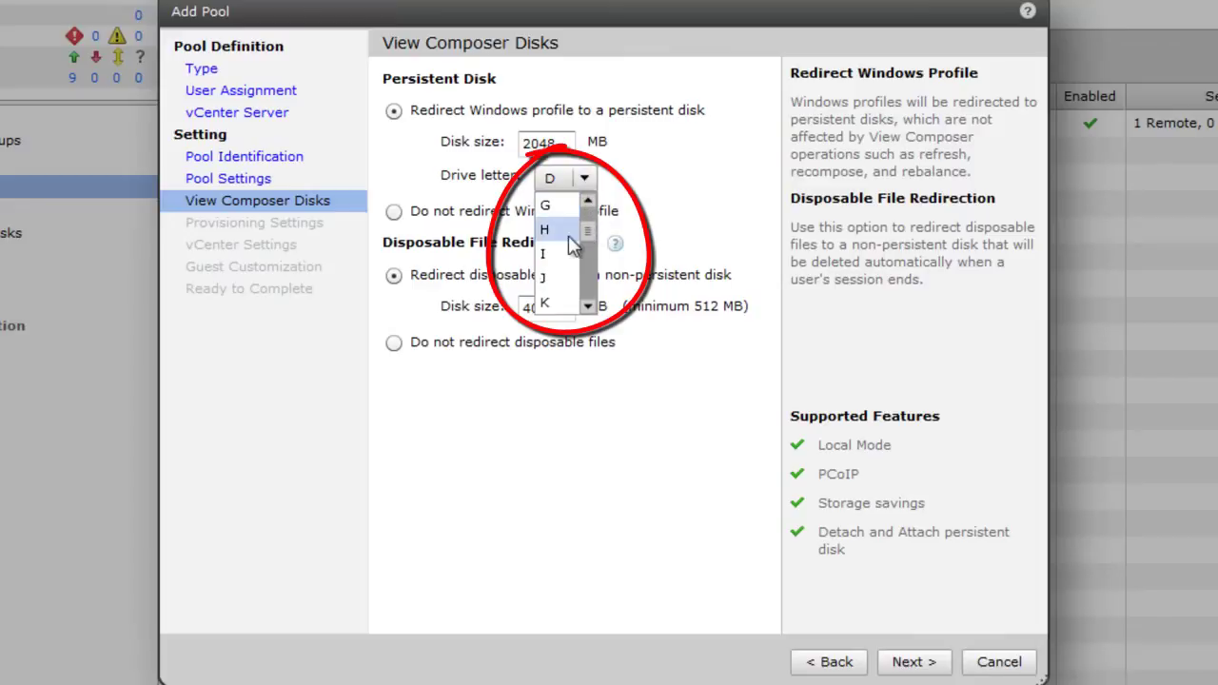
left_click_drag(586, 233, 586, 257)
left_click(556, 265)
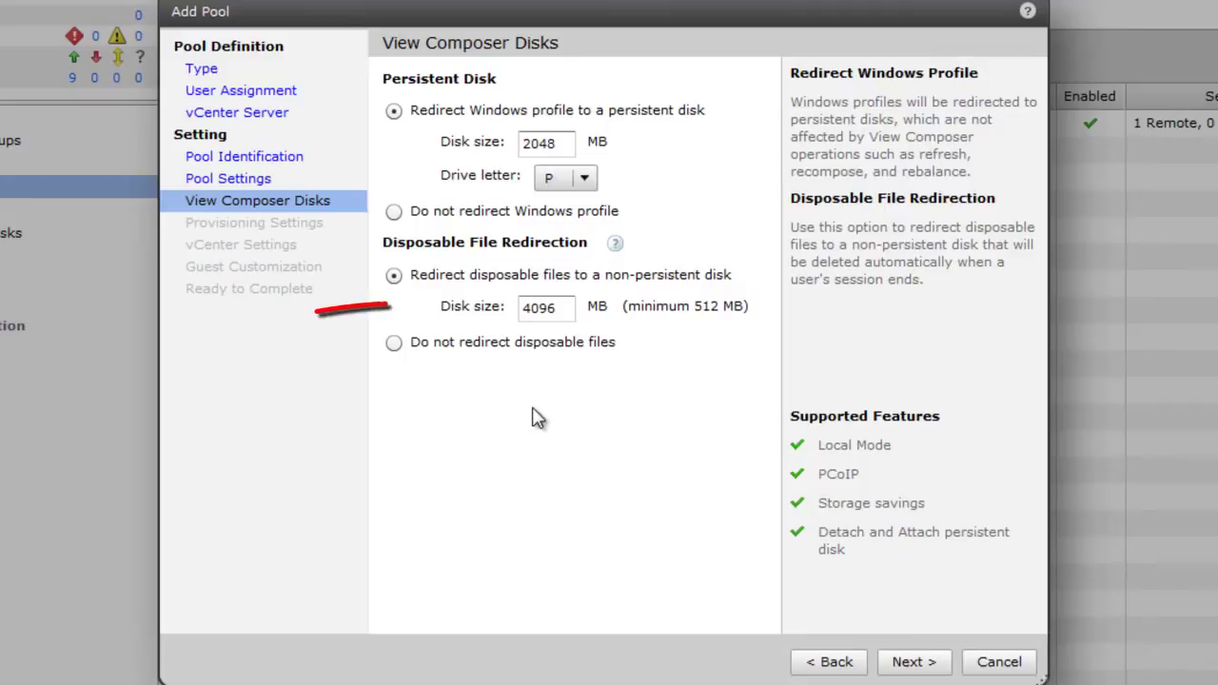
left_click(574, 309)
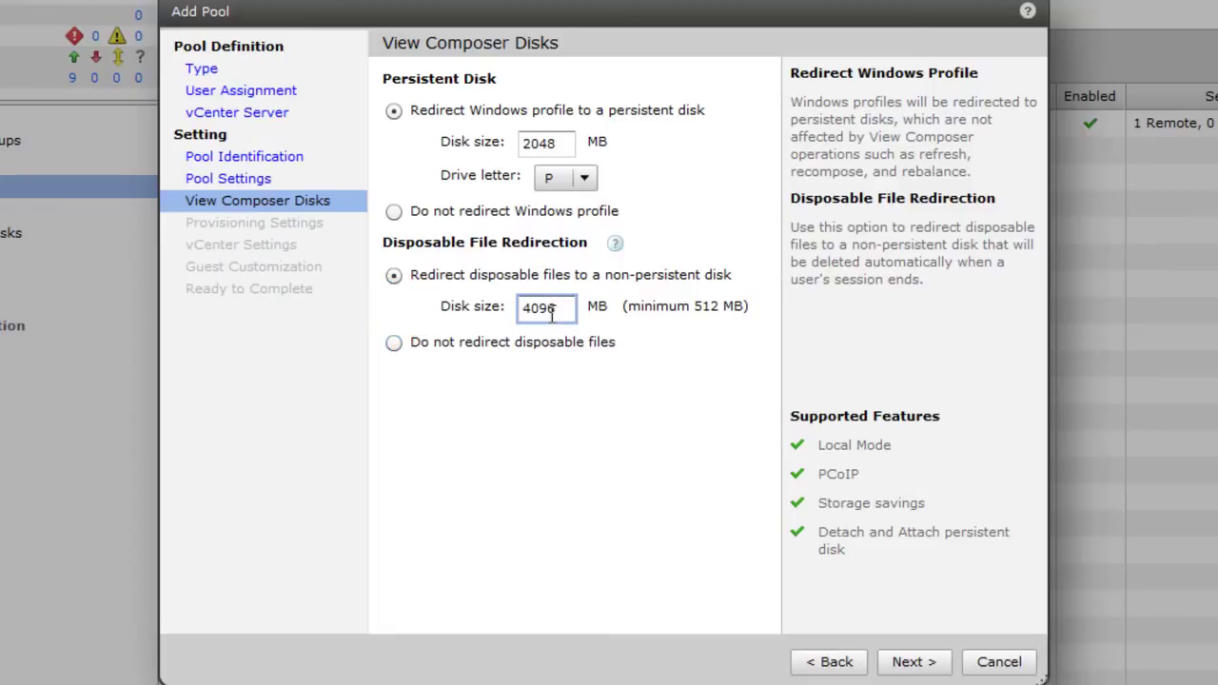
left_click(895, 663)
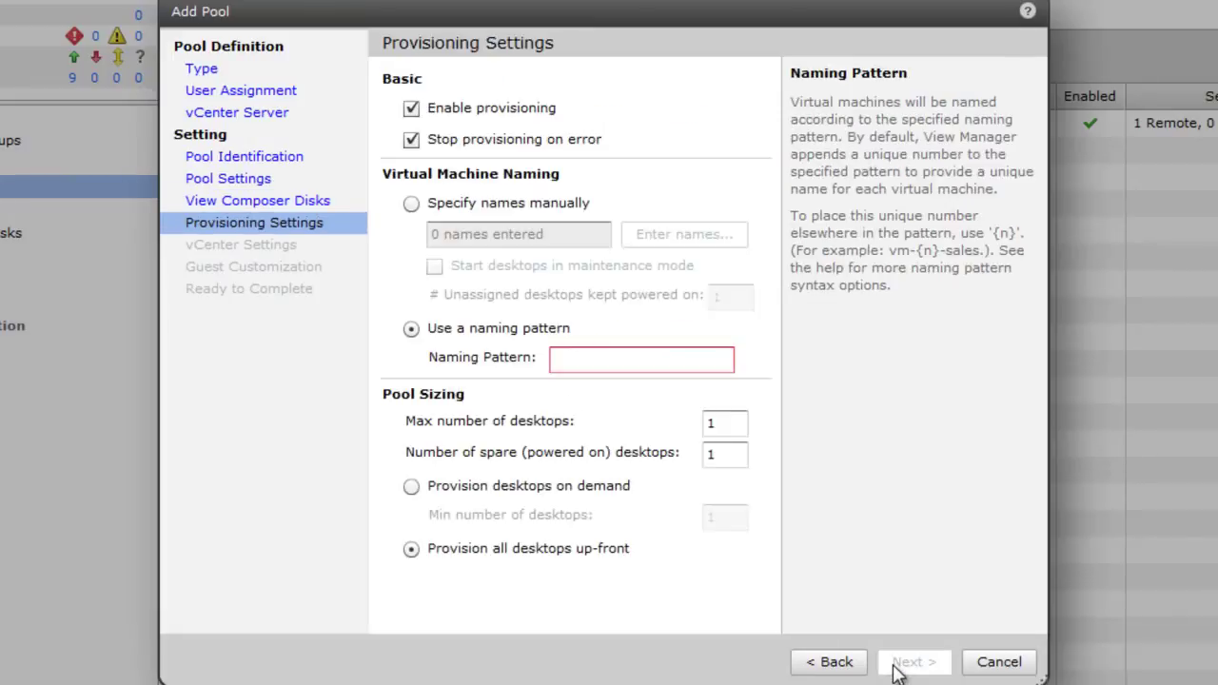
Step: Disable stopping provisioning on error, set the virtual machine naming pattern to Video-{n:fixed=3}, and accept the provisioning settings
left_click(411, 139)
left_click(593, 366)
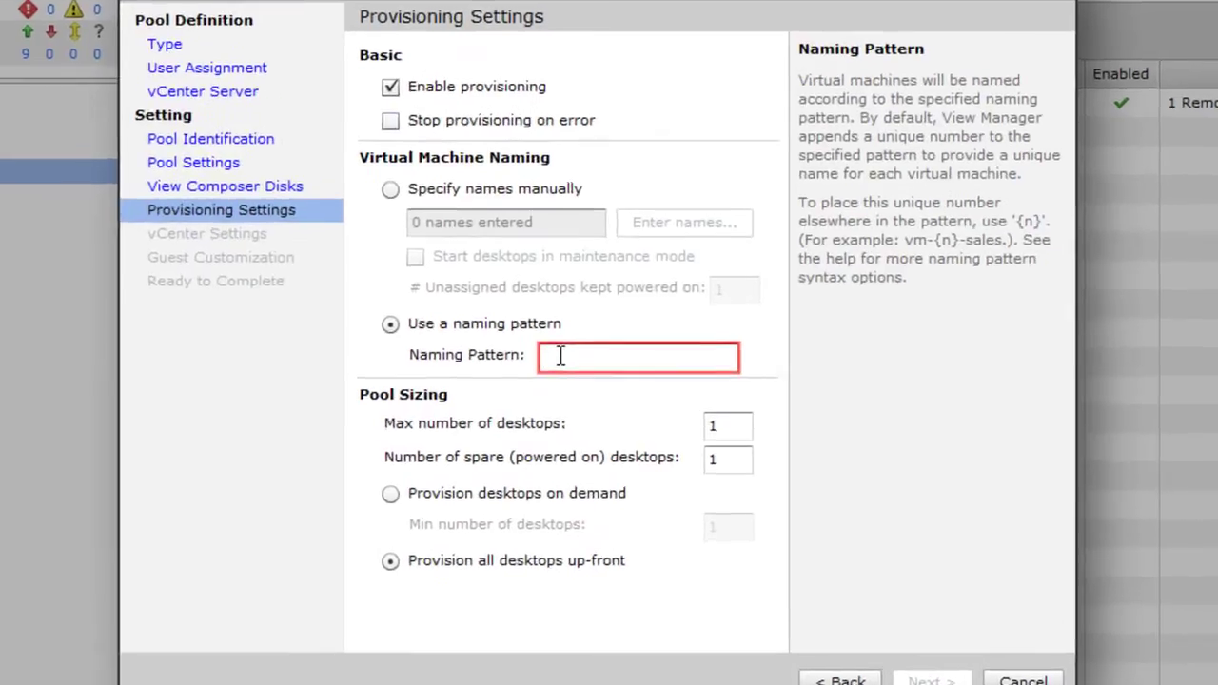
type("Vide")
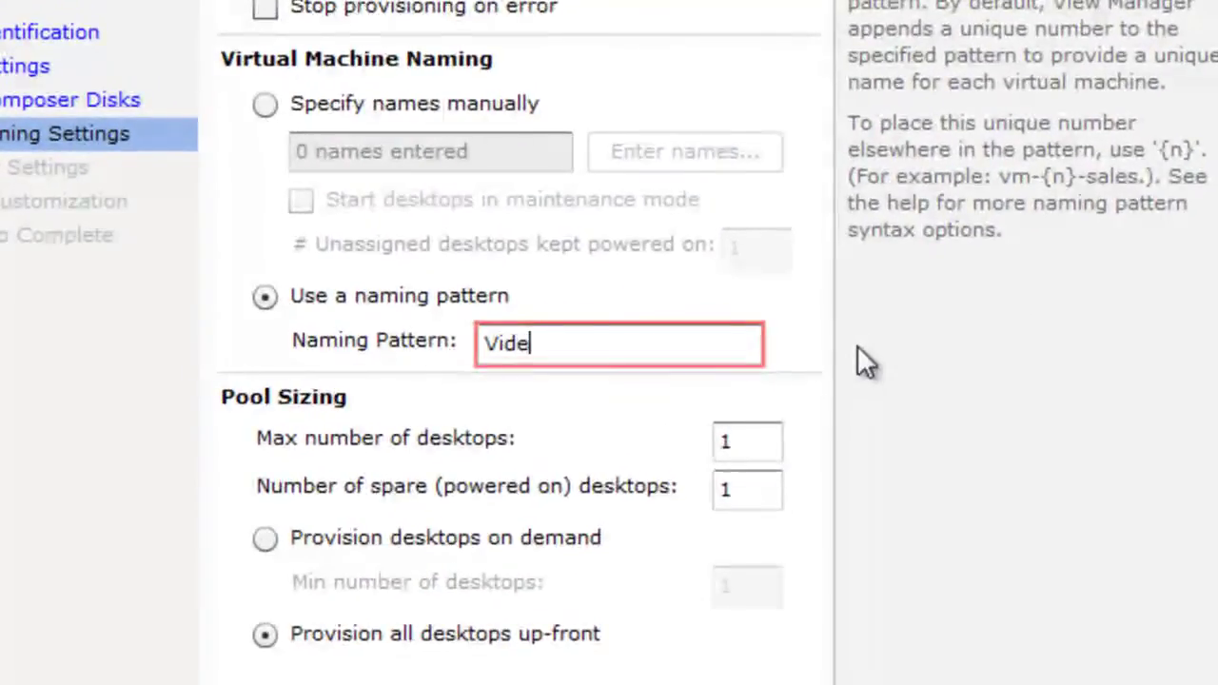
type("o-{n}")
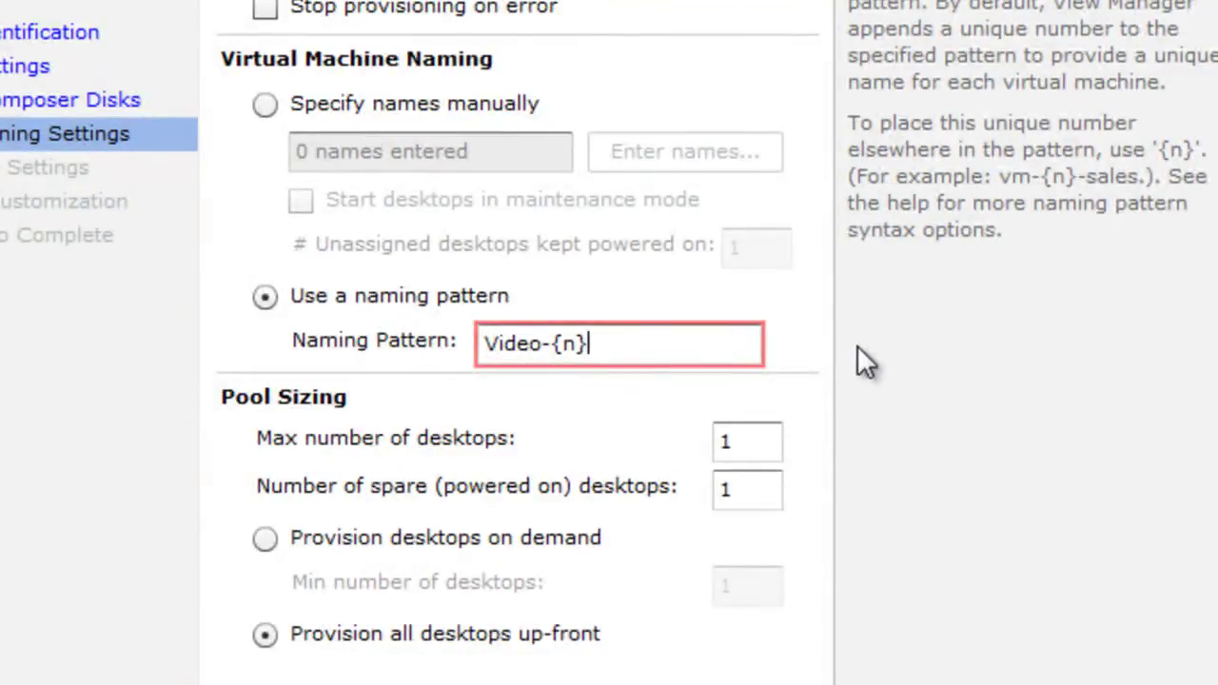
key("Left")
type(":fixed=3")
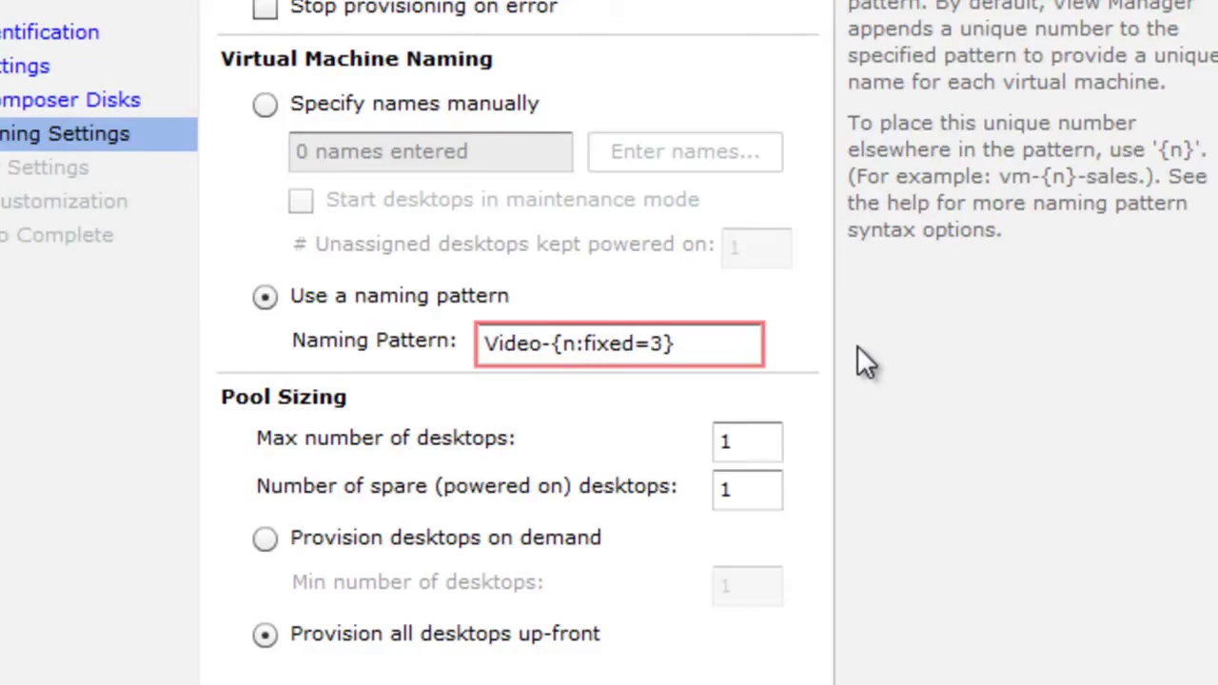
key("End")
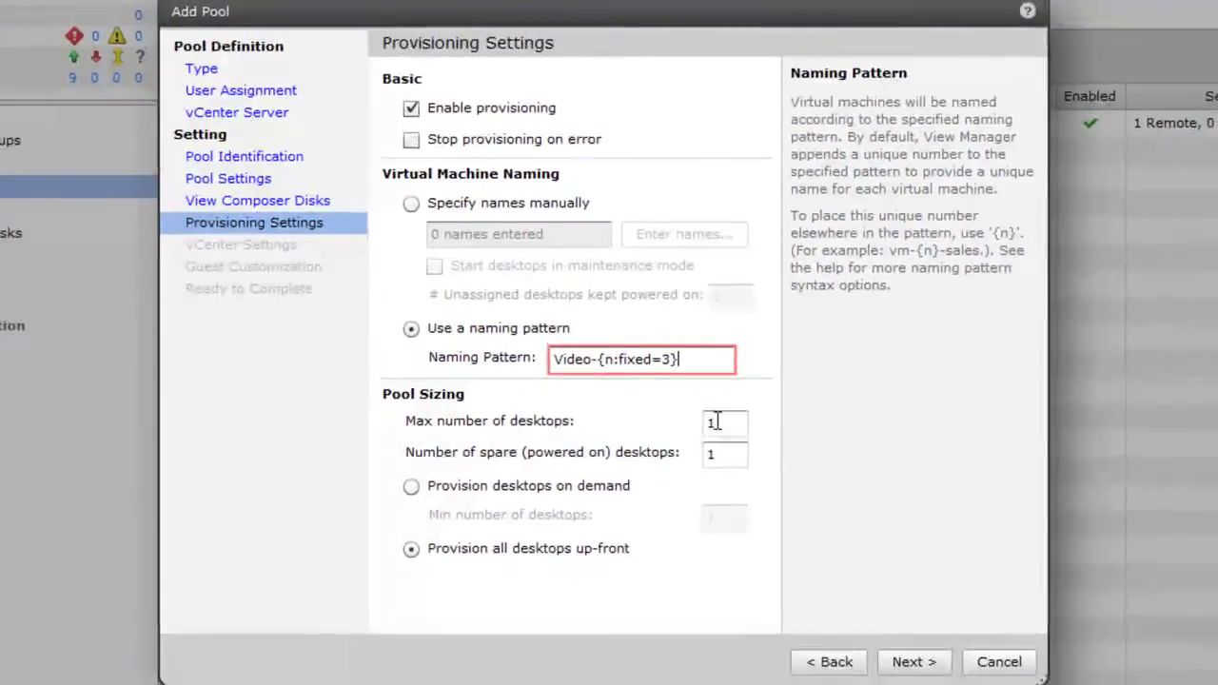
left_click(725, 425)
left_click(913, 662)
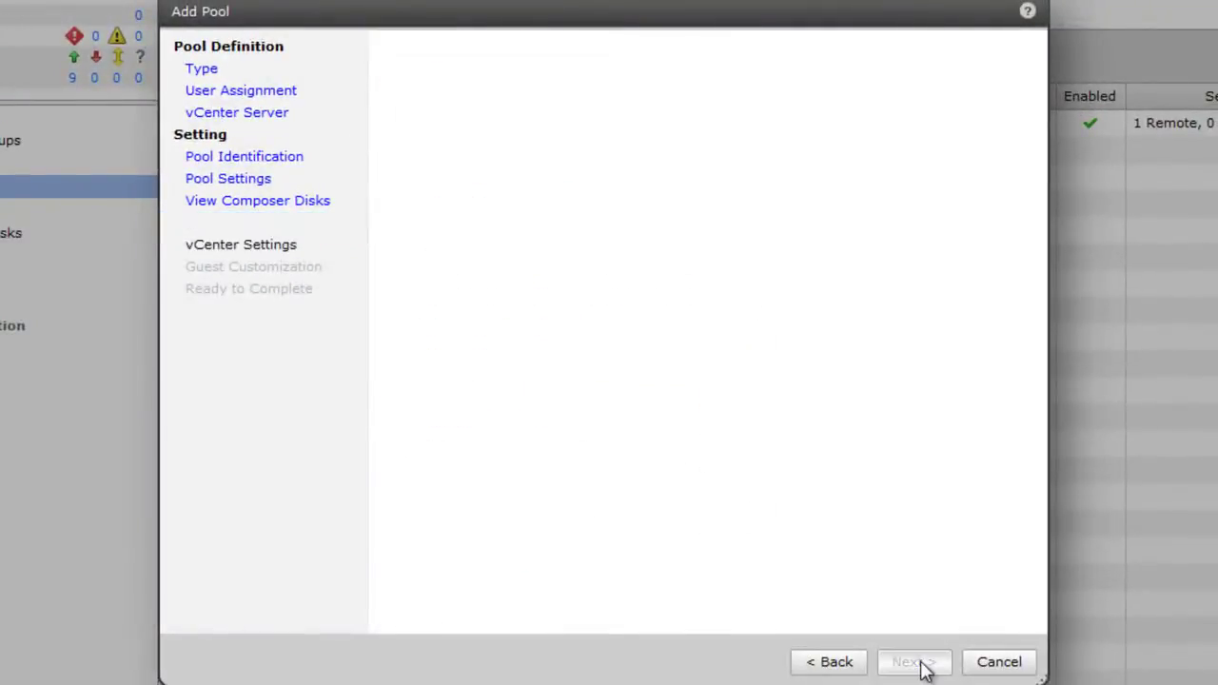
Step: Set the pool's default image to parent VM WahlNetwork_Video with the snapshot Video_Snapshot_01-21-2012
left_click(964, 122)
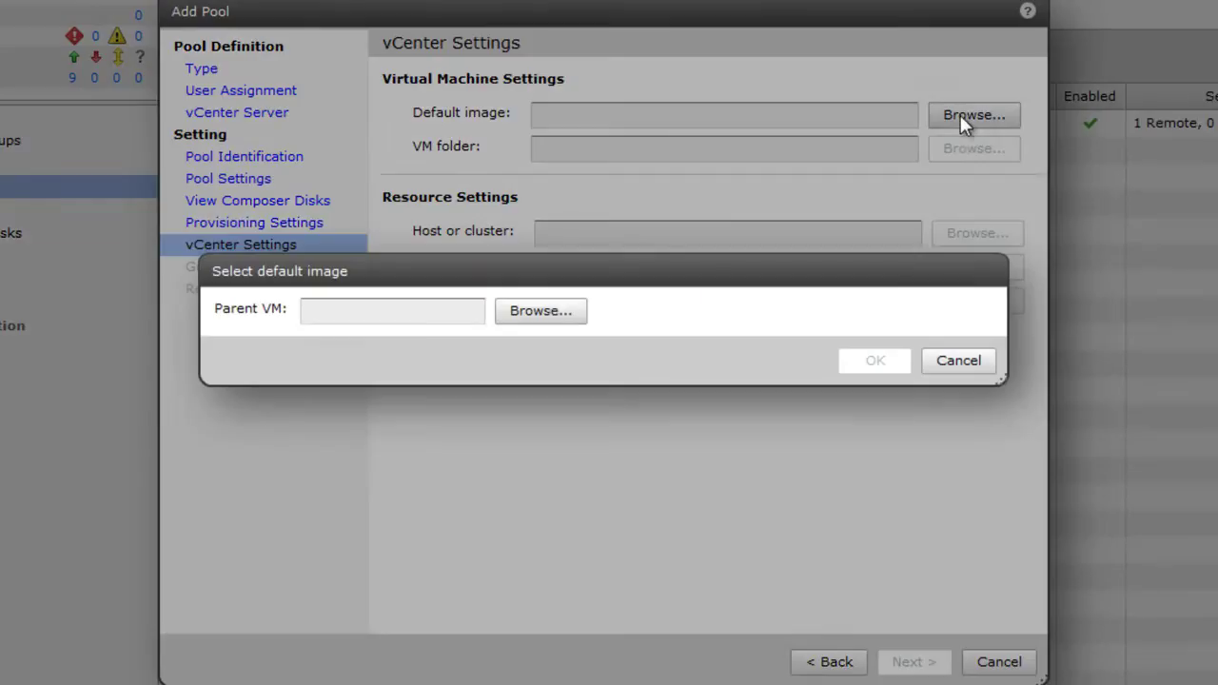
left_click(536, 314)
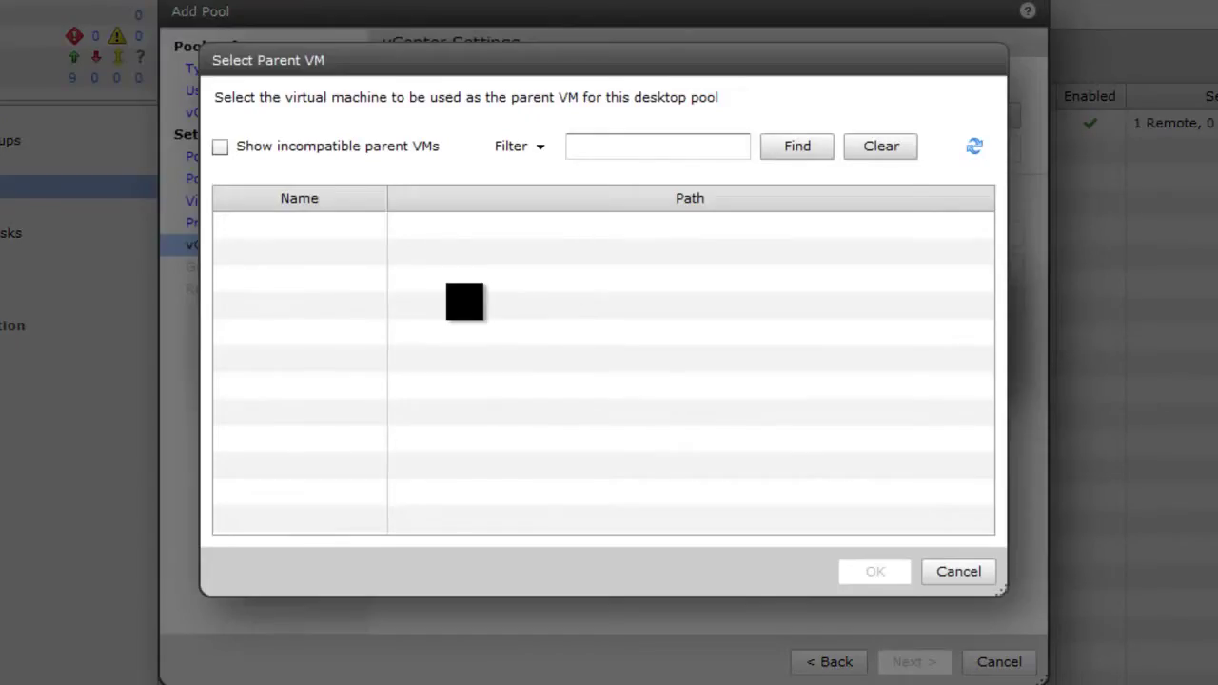
left_click(319, 225)
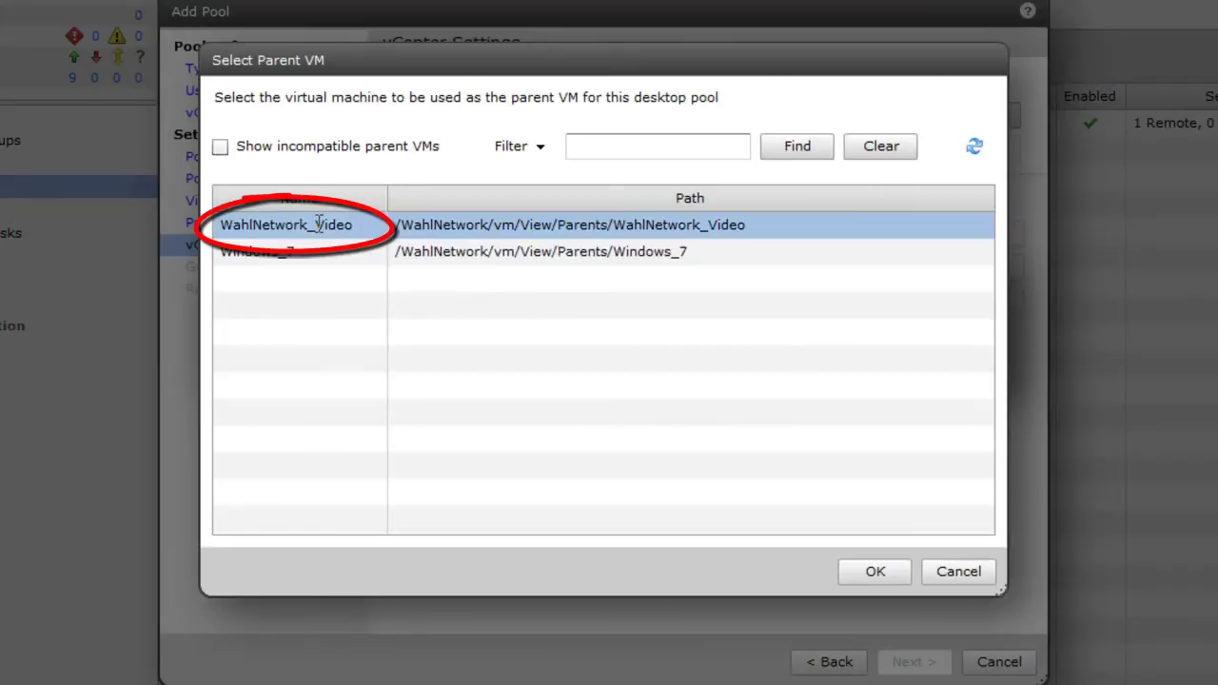
left_click(866, 571)
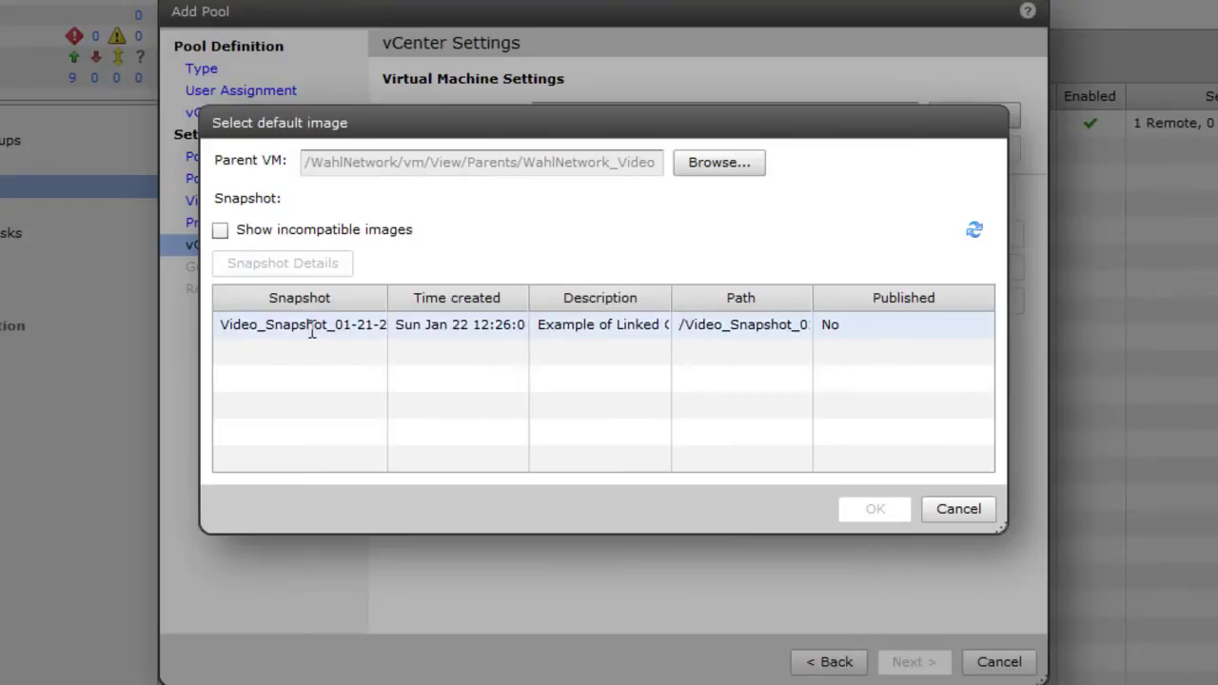
left_click(312, 329)
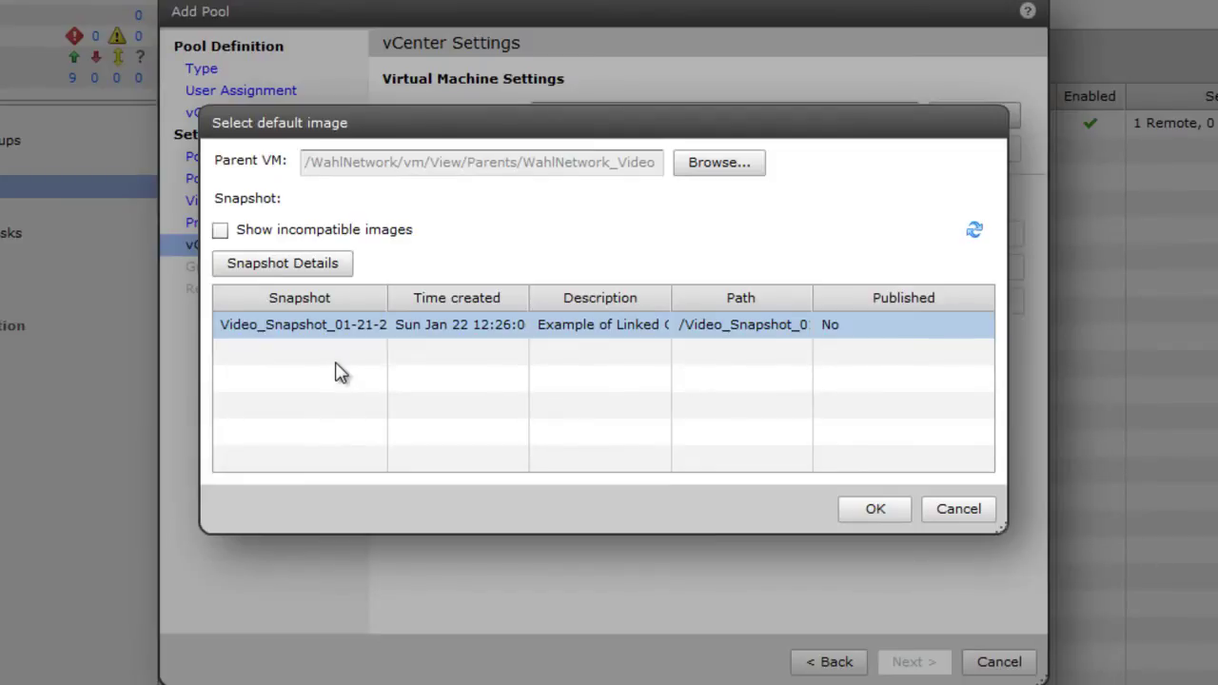
left_click(857, 516)
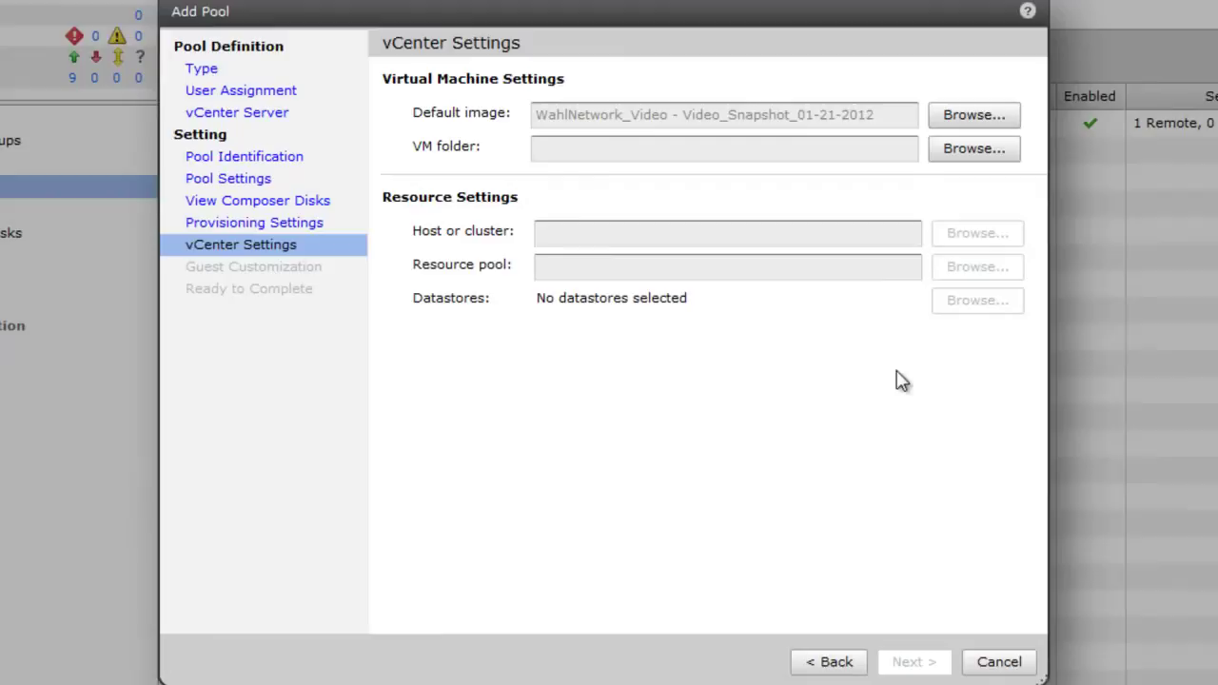
Step: Choose the View folder under WahlNetwork as the storage location for the pool's virtual machines
left_click(965, 155)
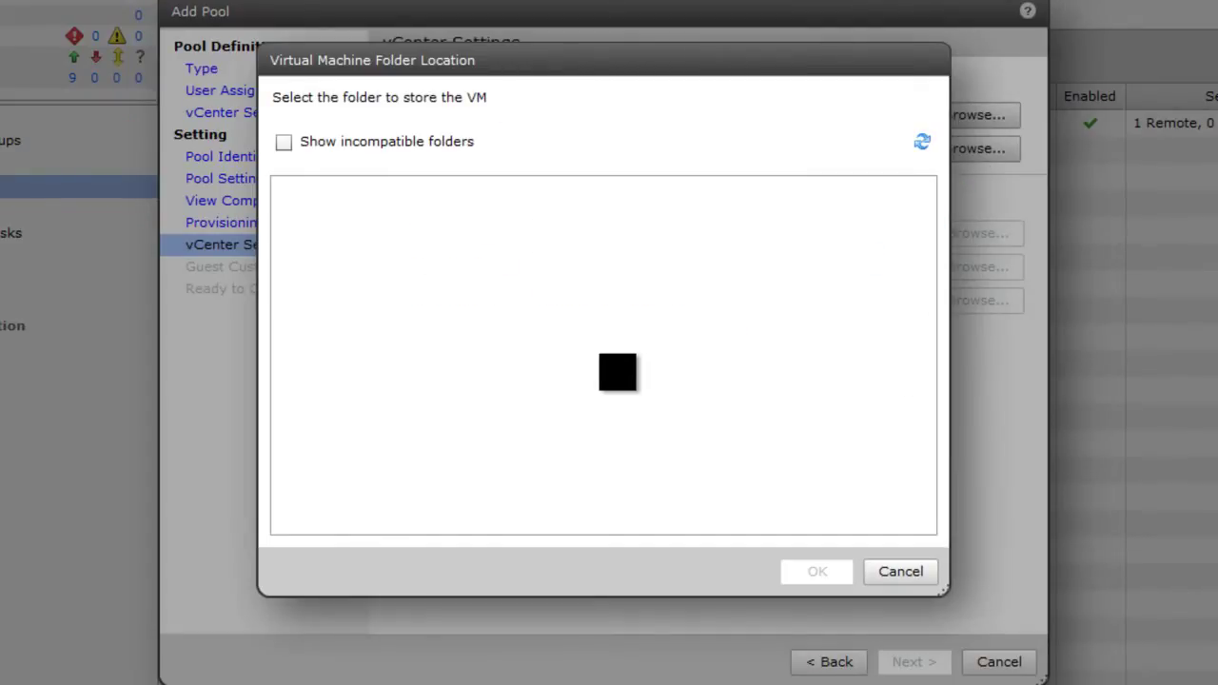
left_click(335, 297)
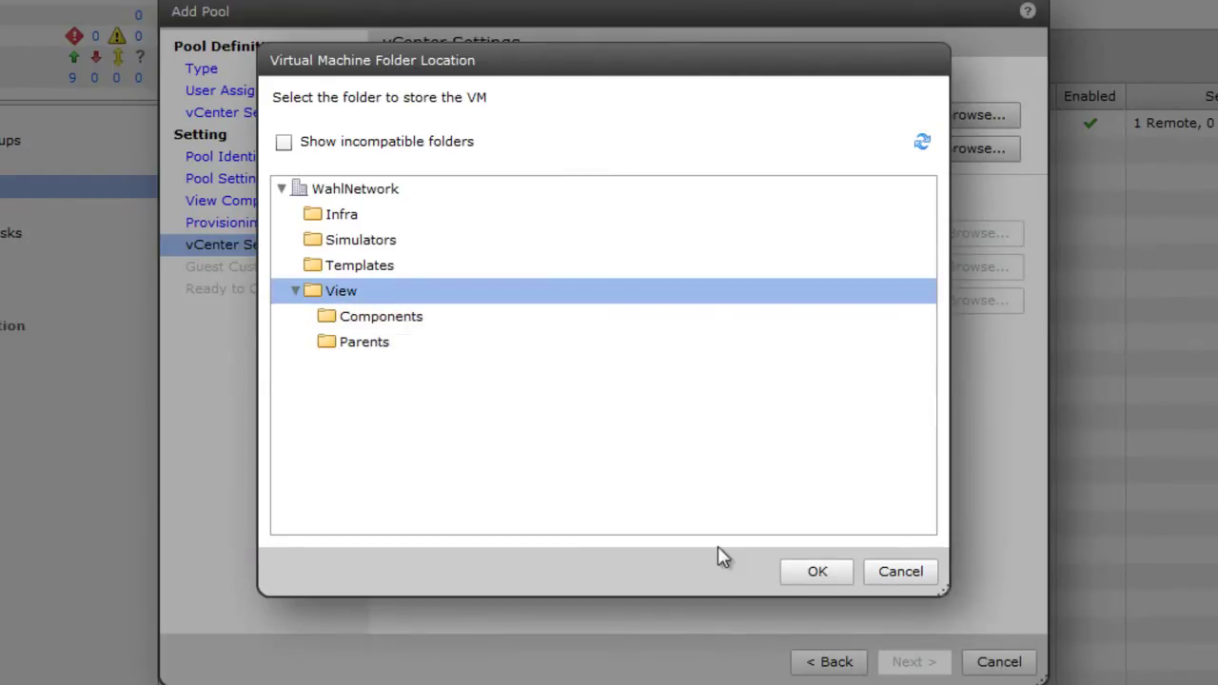
left_click(807, 578)
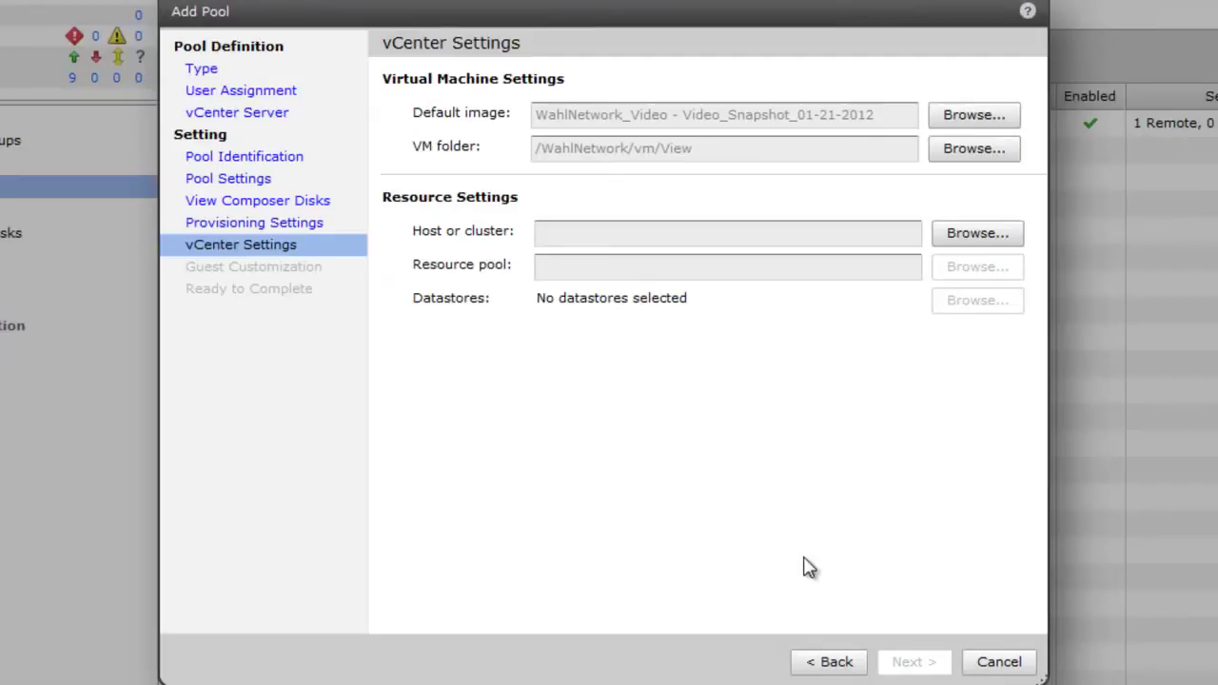
Step: Assign the Home cluster as the pool's host and Home as its resource pool
left_click(976, 236)
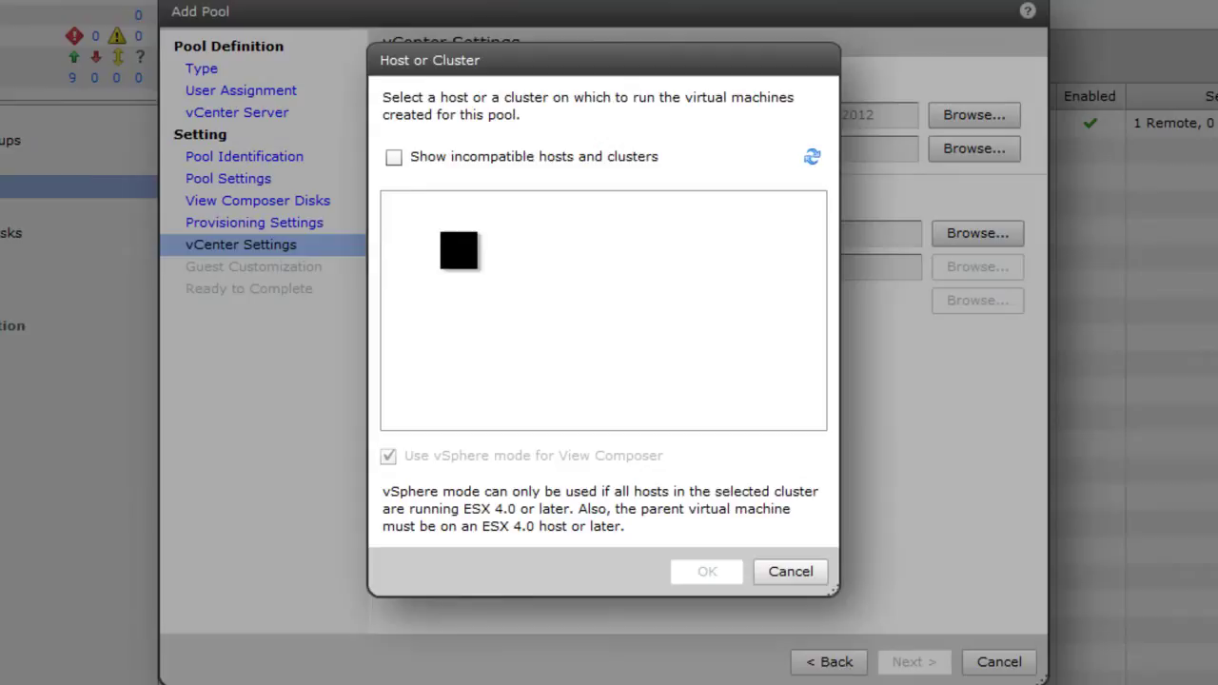
left_click(455, 232)
left_click(707, 571)
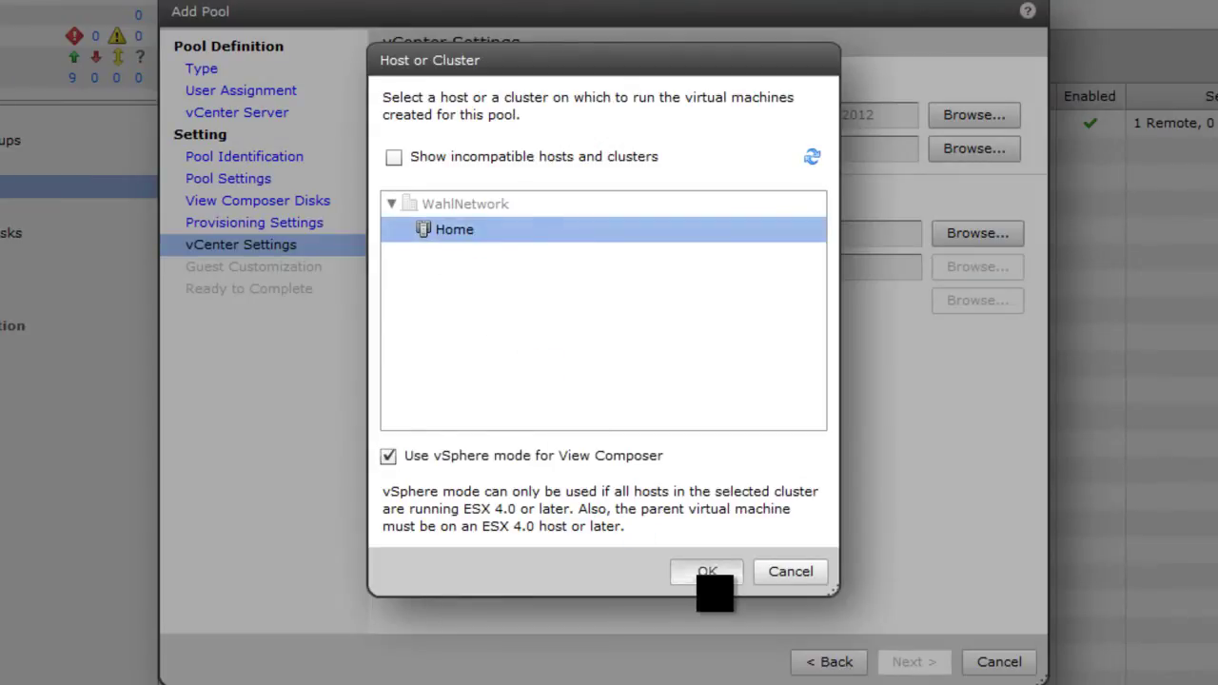
left_click(980, 268)
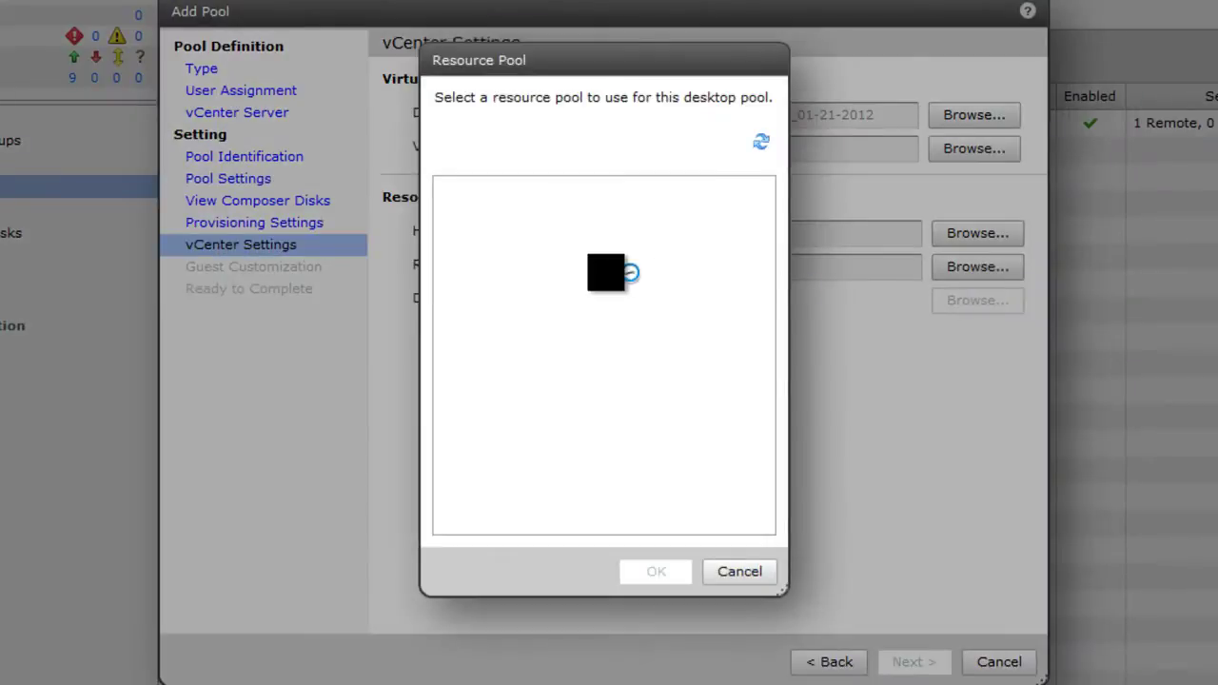
left_click(501, 198)
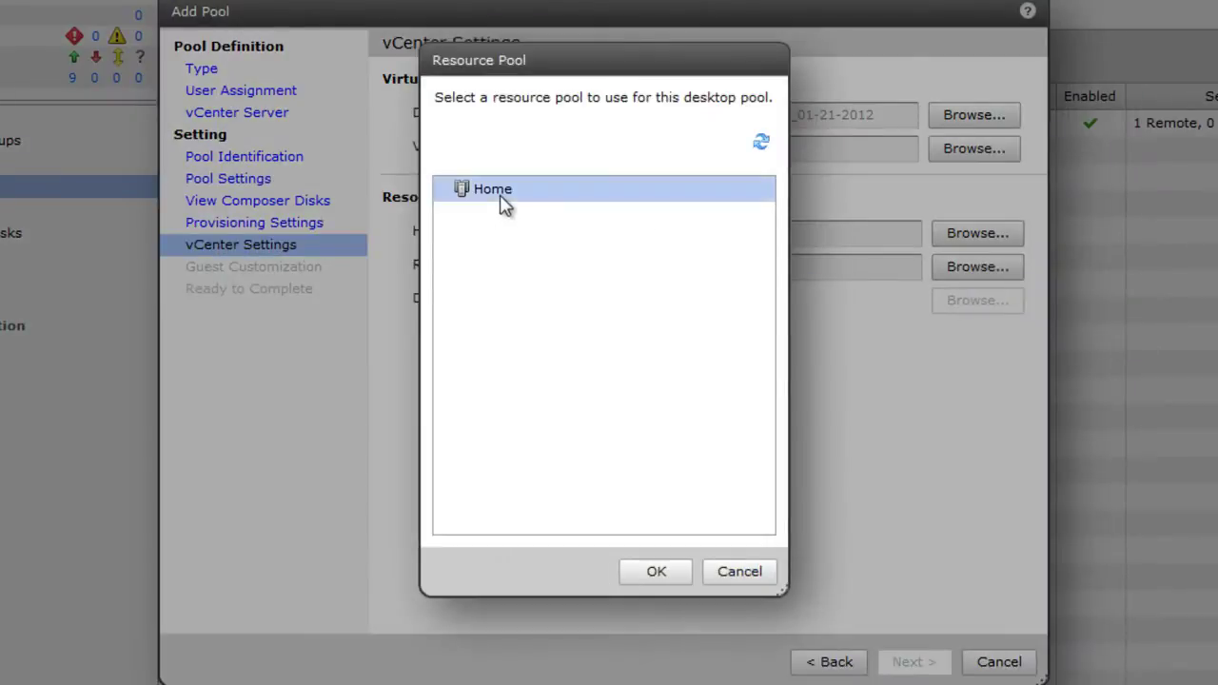
left_click(663, 576)
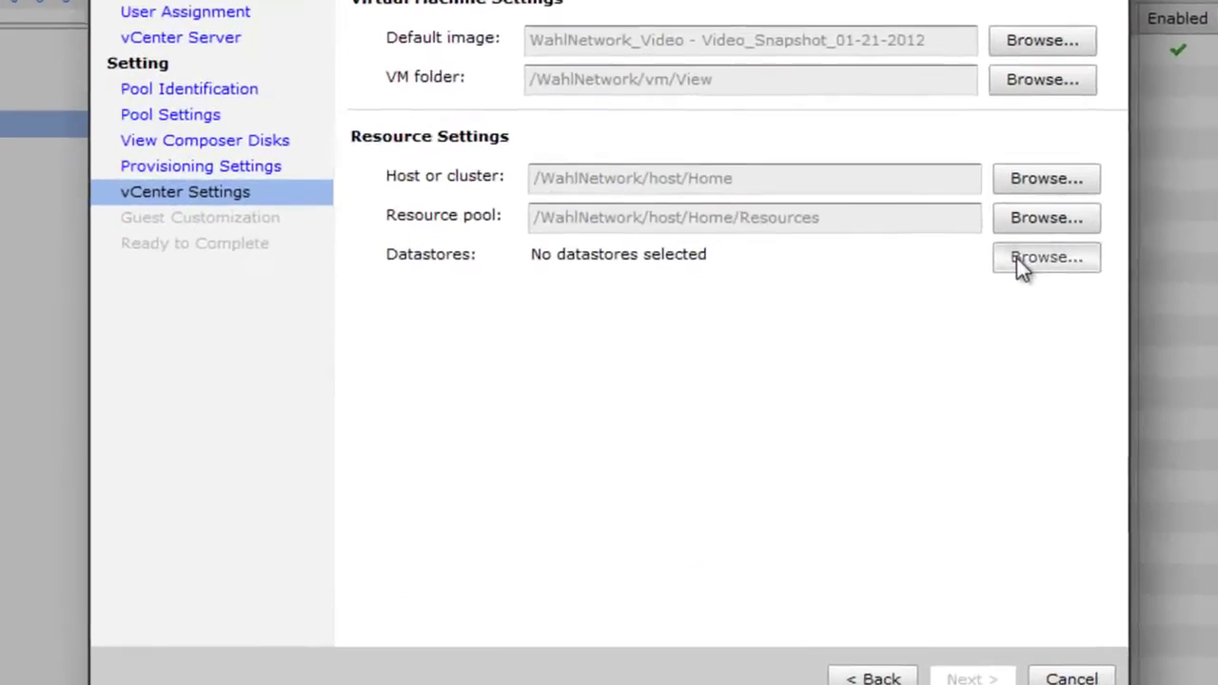
Step: Enable different datastores for OS disks and View Composer persistent disks, and a different datastore for View Composer replica disks, acknowledging the warning
left_click(1016, 258)
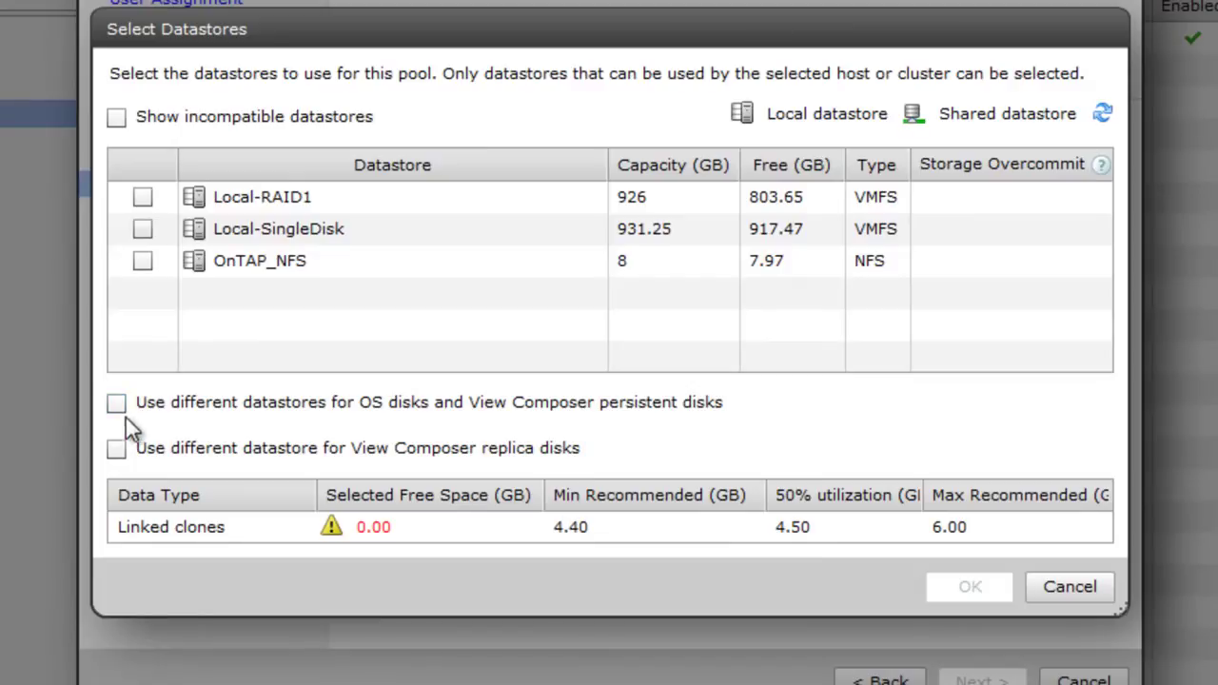
left_click(116, 405)
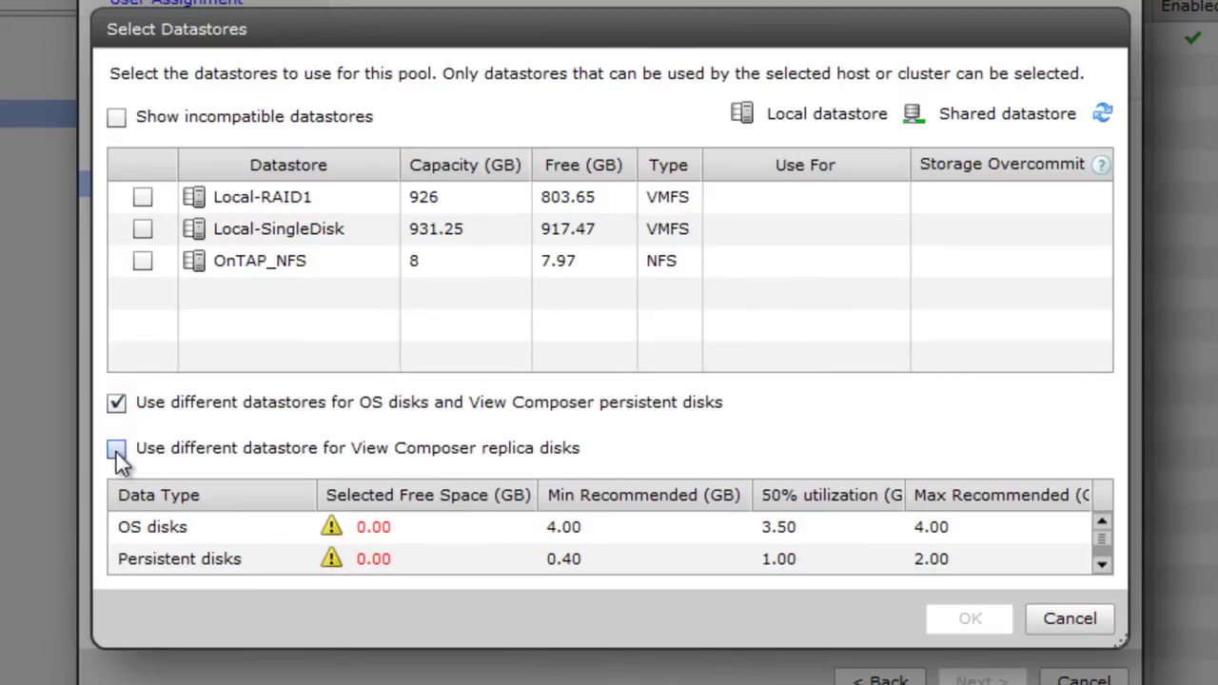
left_click(116, 450)
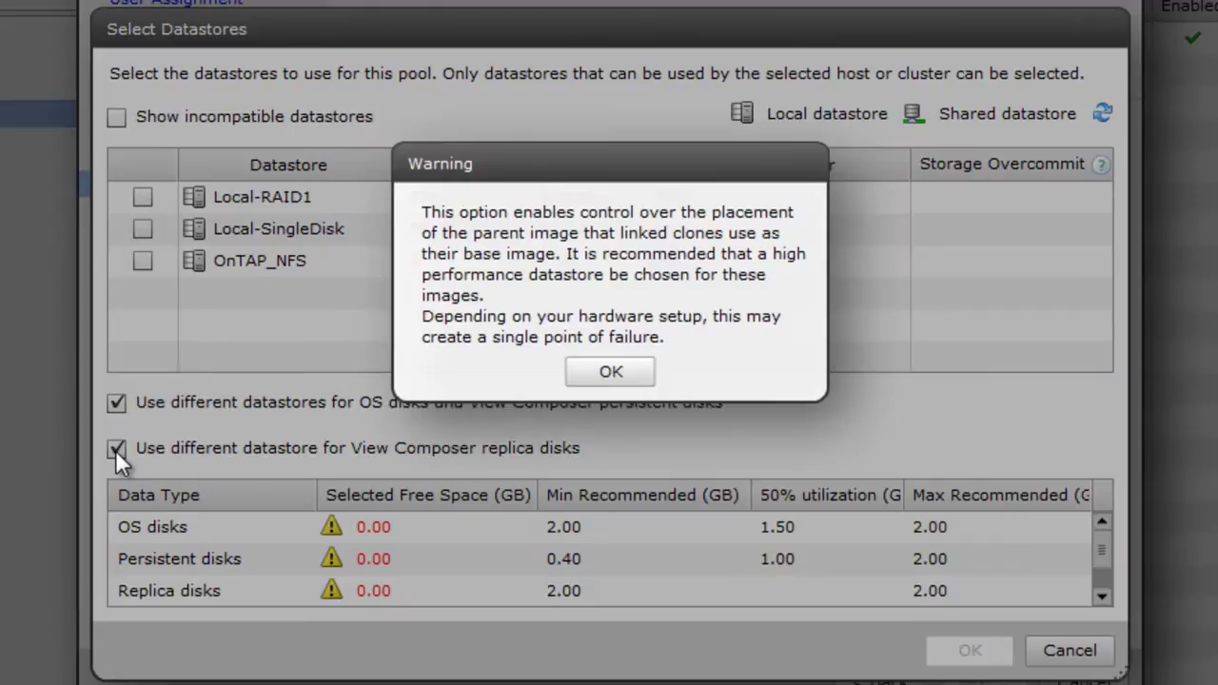
left_click(633, 374)
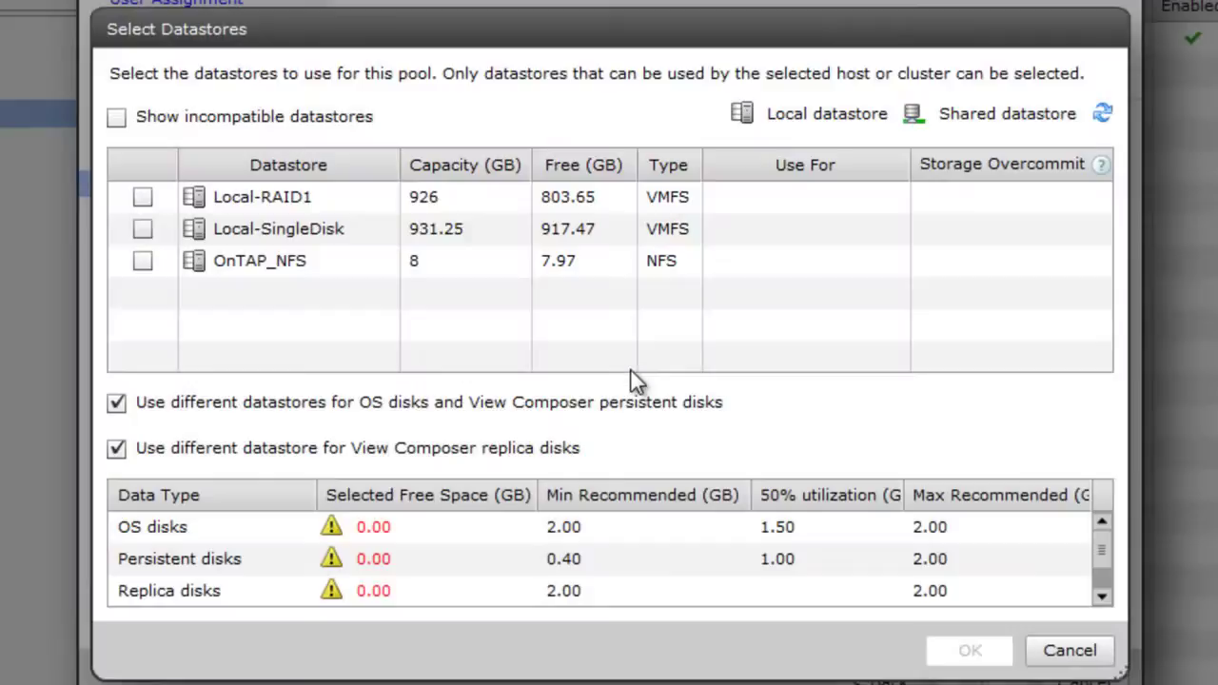
Step: Include the Local-RAID1, Local-SingleDisk and OnTAP_NFS datastores in the pool, and use Local-RAID1 for replica disks
left_click(145, 199)
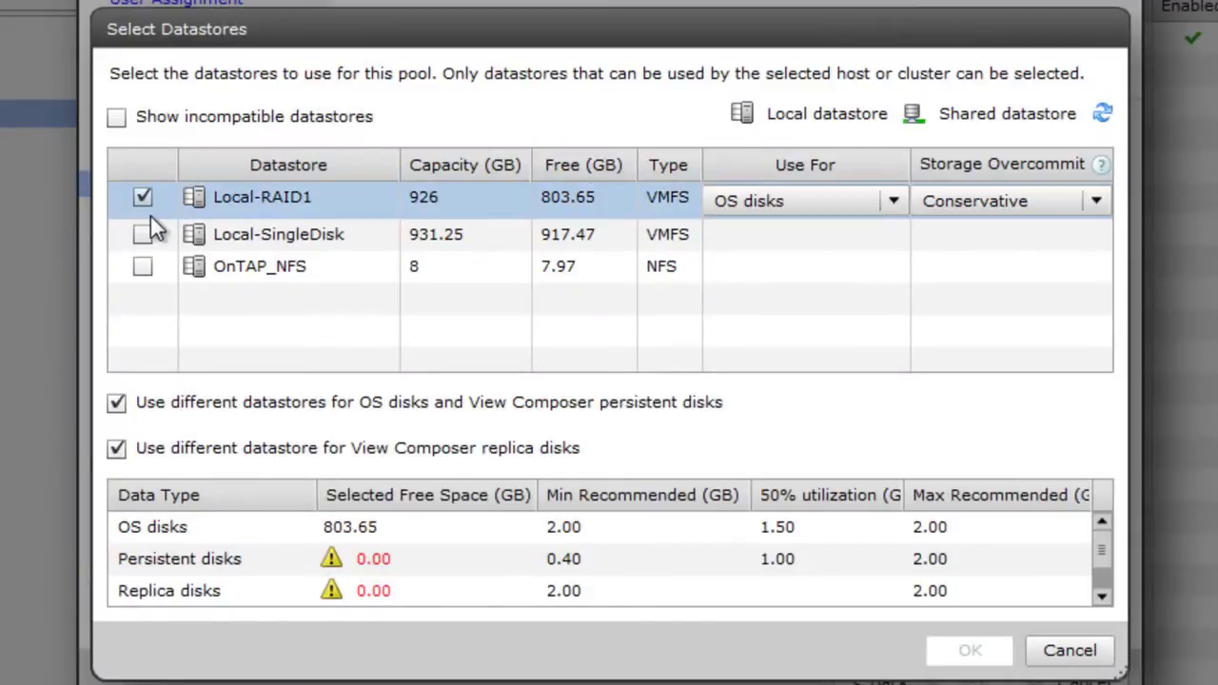
left_click(144, 235)
left_click(142, 267)
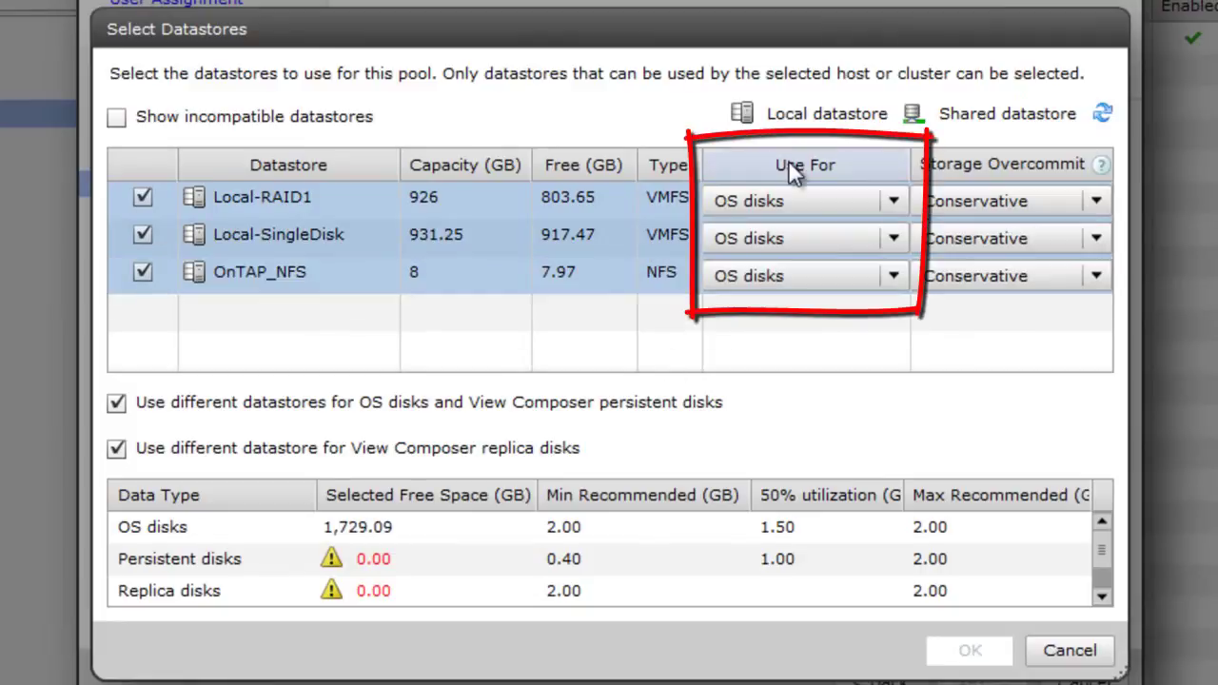
left_click(895, 207)
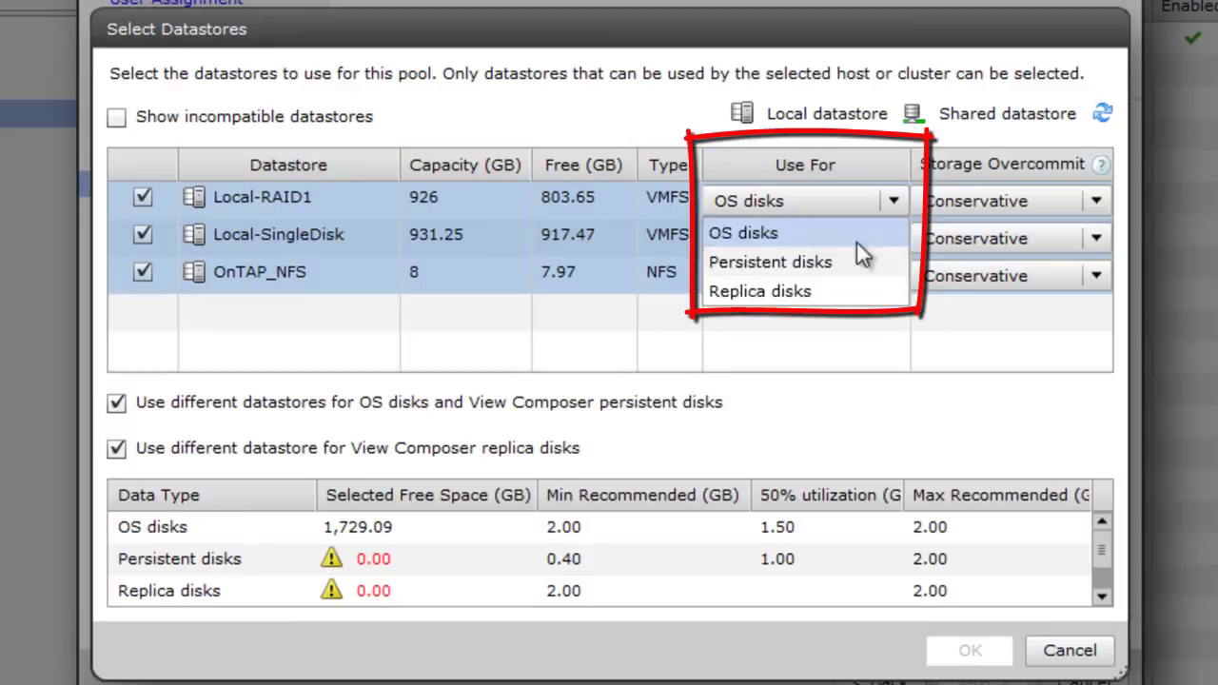
left_click(775, 294)
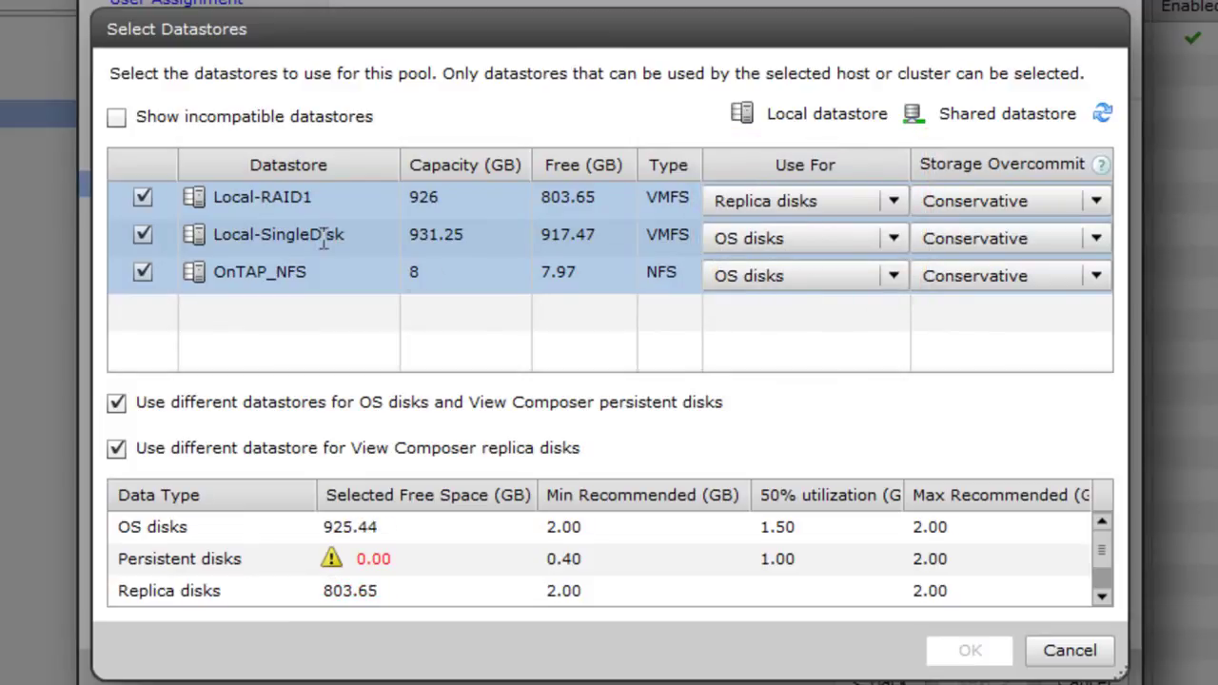
Step: Keep Local-SingleDisk for OS disks, use OnTAP_NFS for persistent disks, and accept the datastore selection
left_click(747, 241)
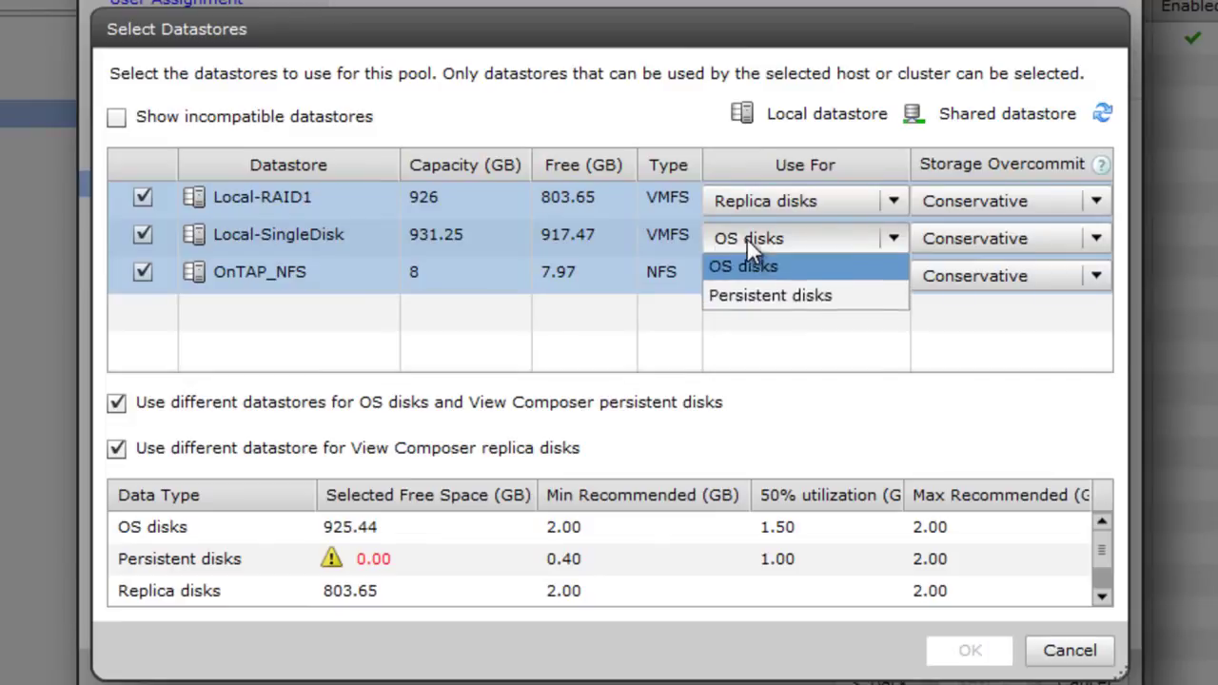
left_click(747, 239)
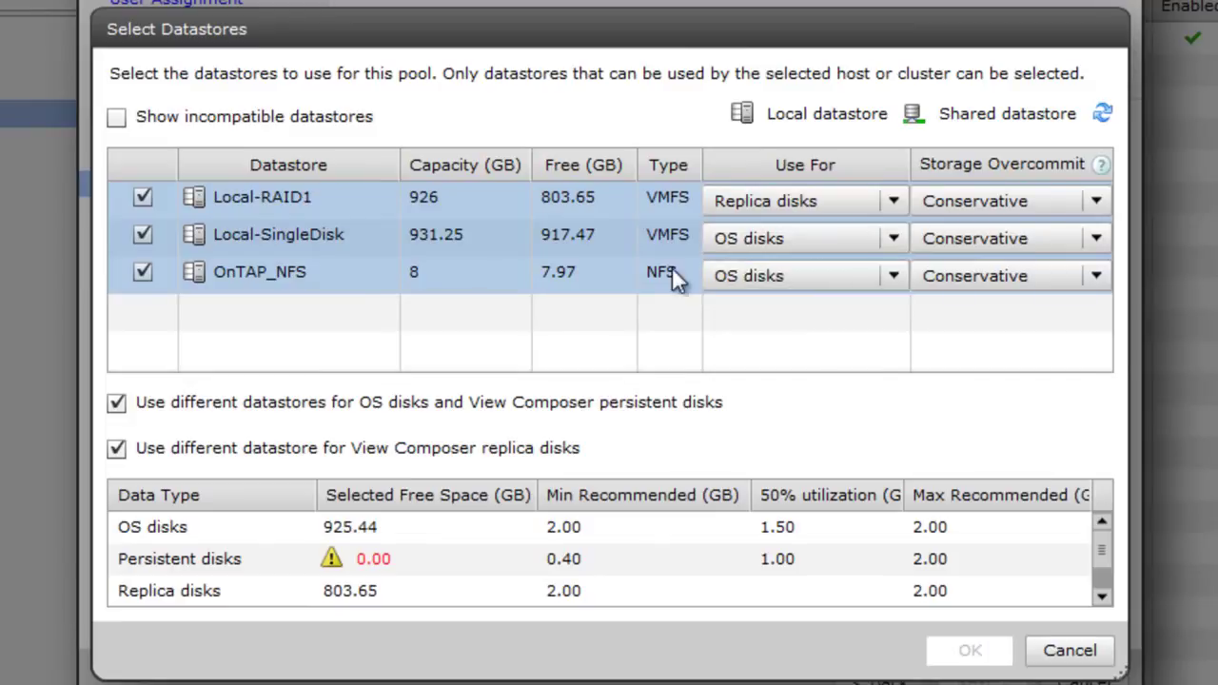
left_click(804, 281)
left_click(782, 329)
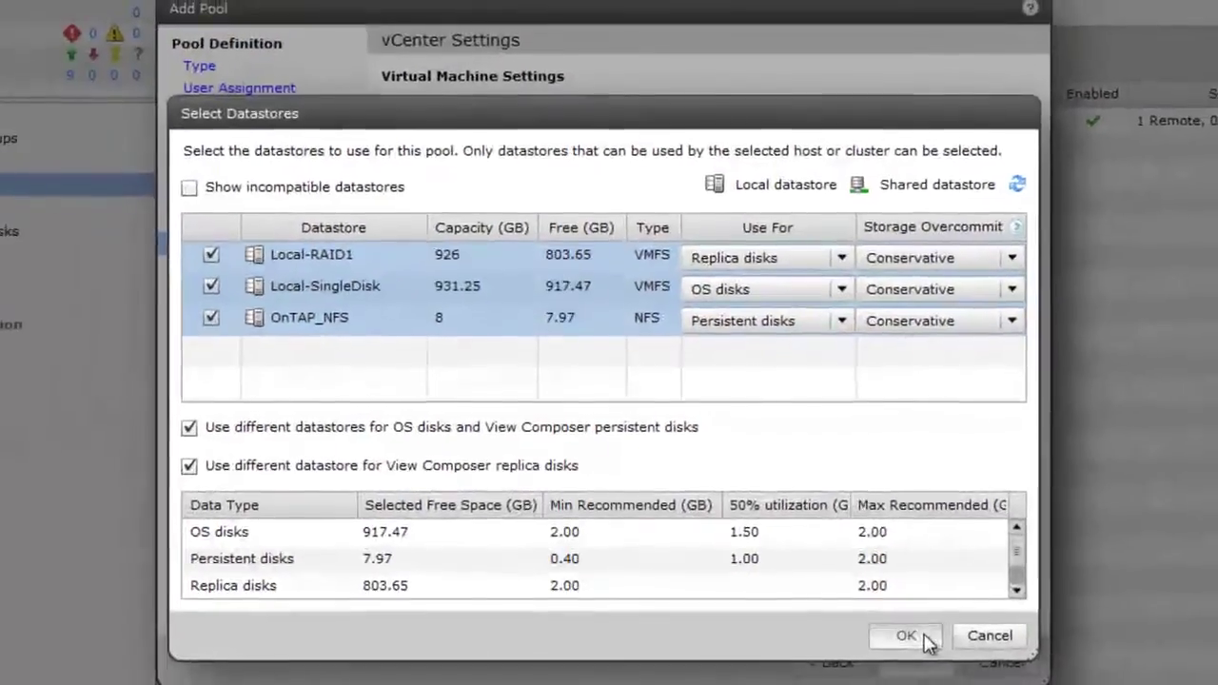
left_click(905, 635)
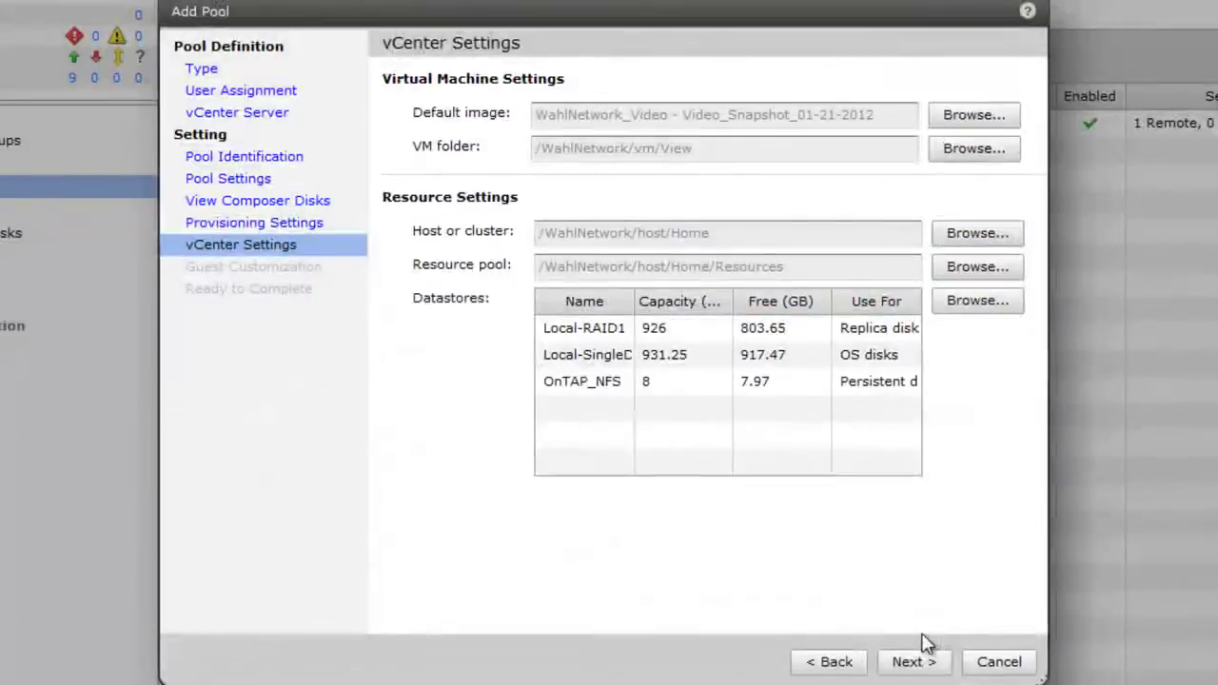
Step: Accept the vCenter settings and the QuickPrep guest customization with AD container CN=Computers, and finish creating the pool
left_click(927, 657)
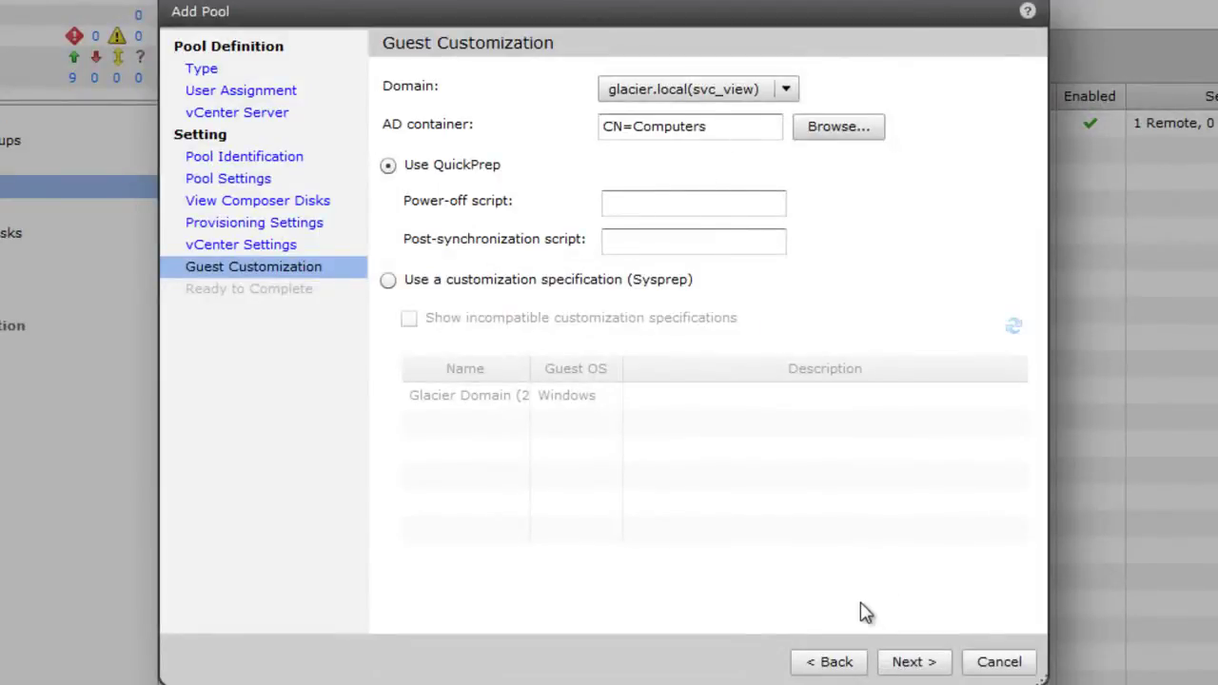
left_click(912, 663)
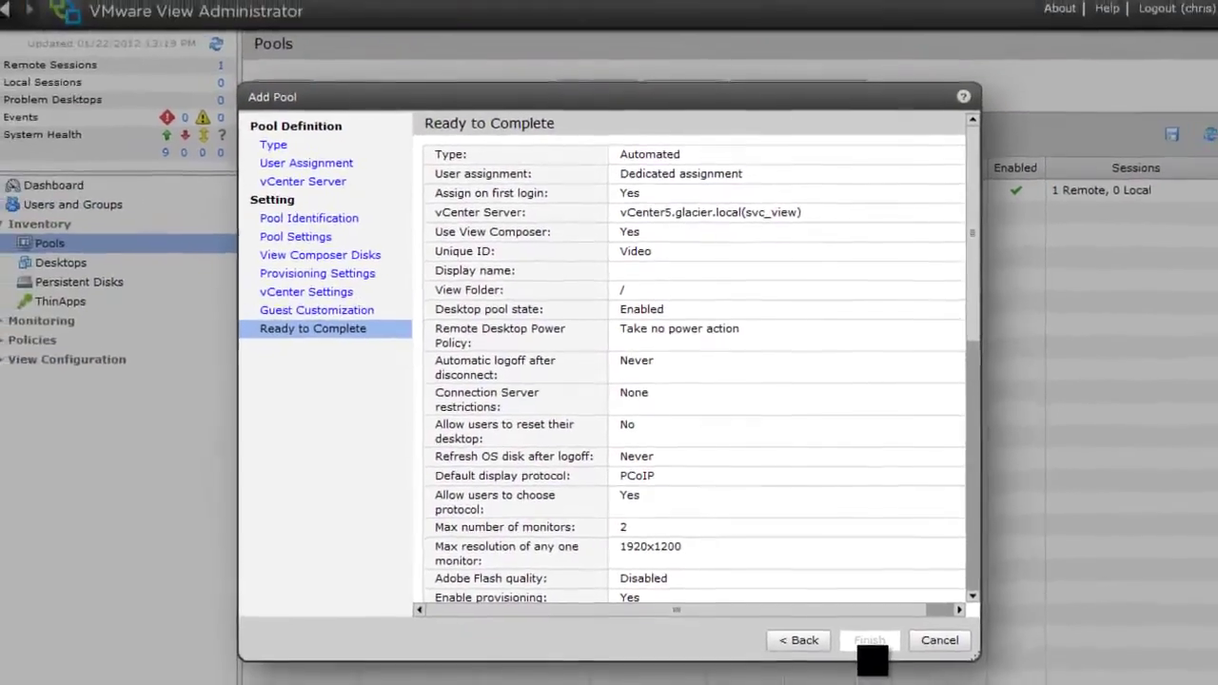
left_click(869, 644)
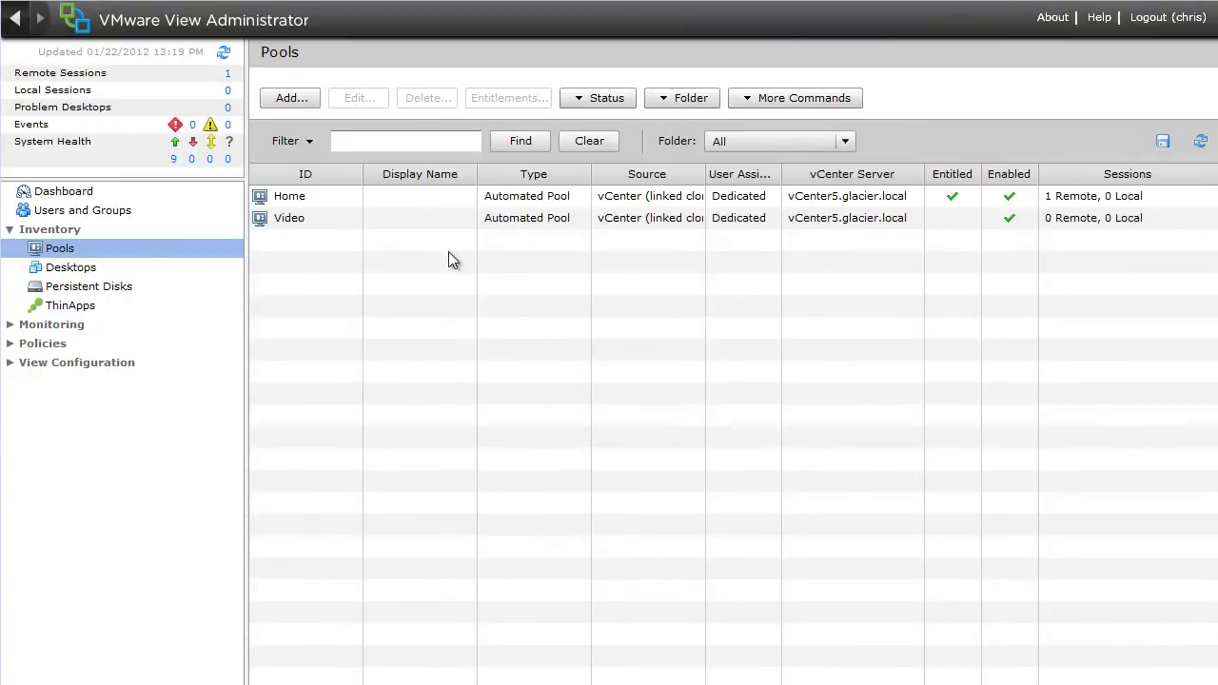
Step: Switch to the vSphere Client, view the Video folder under View, and enlarge the Recent Tasks area to monitor provisioning
left_click(419, 229)
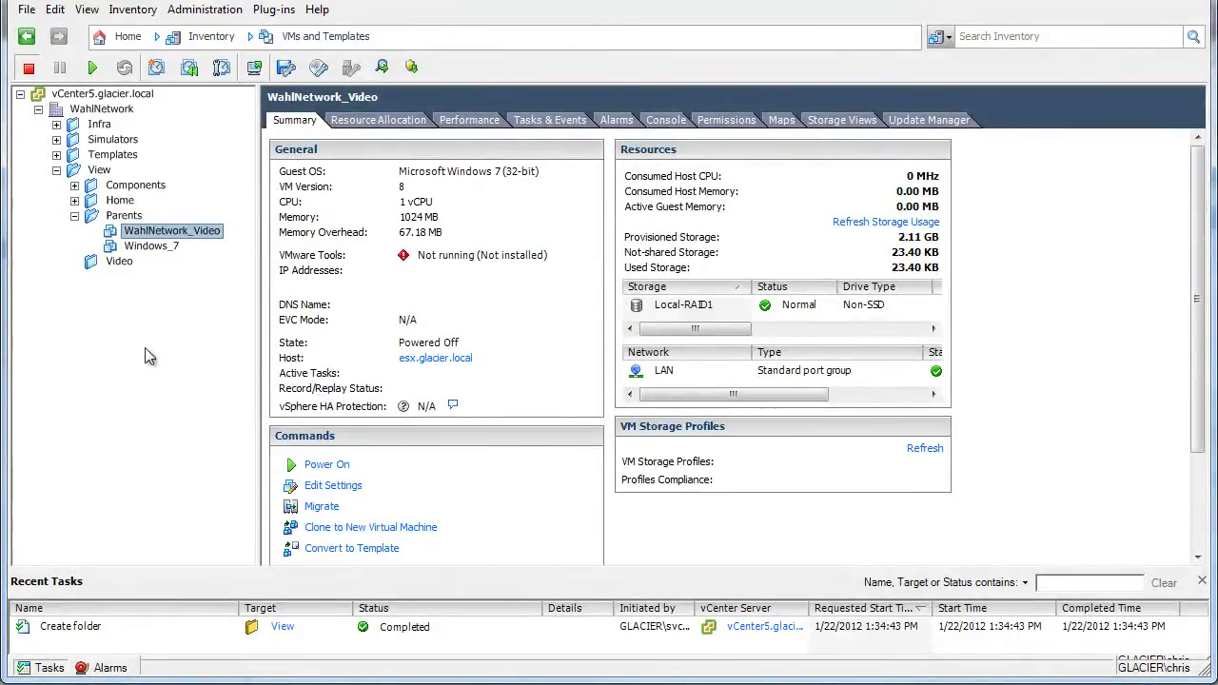
left_click(114, 265)
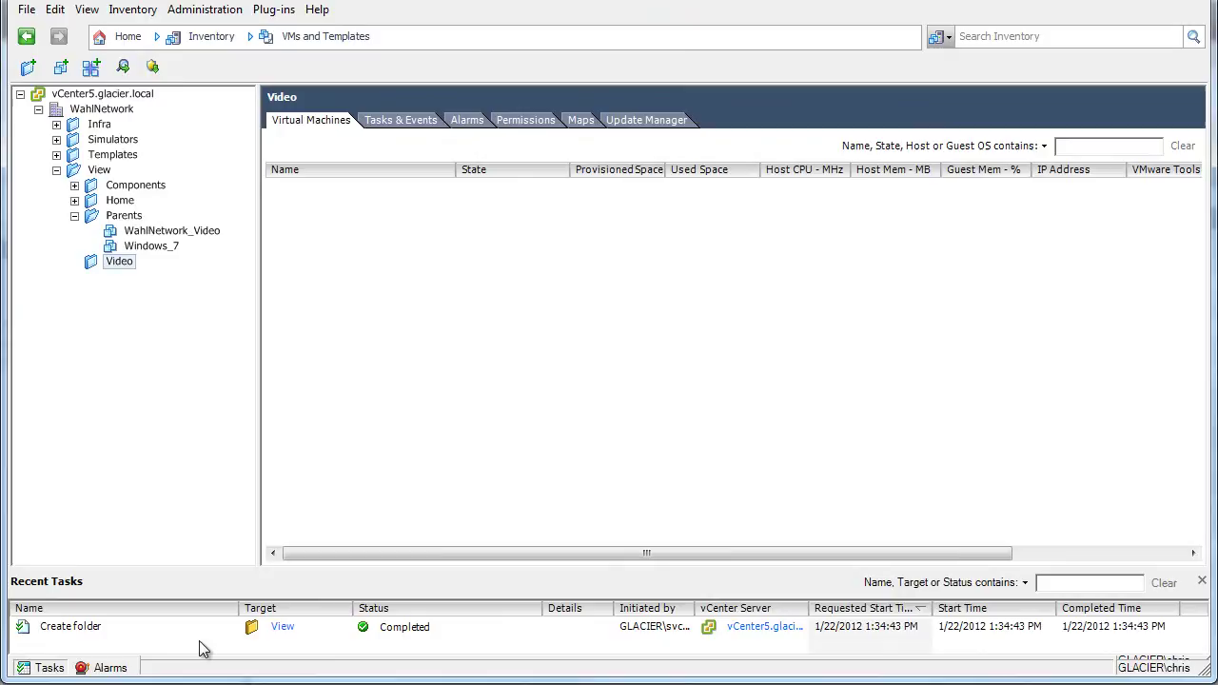
left_click_drag(197, 571, 192, 505)
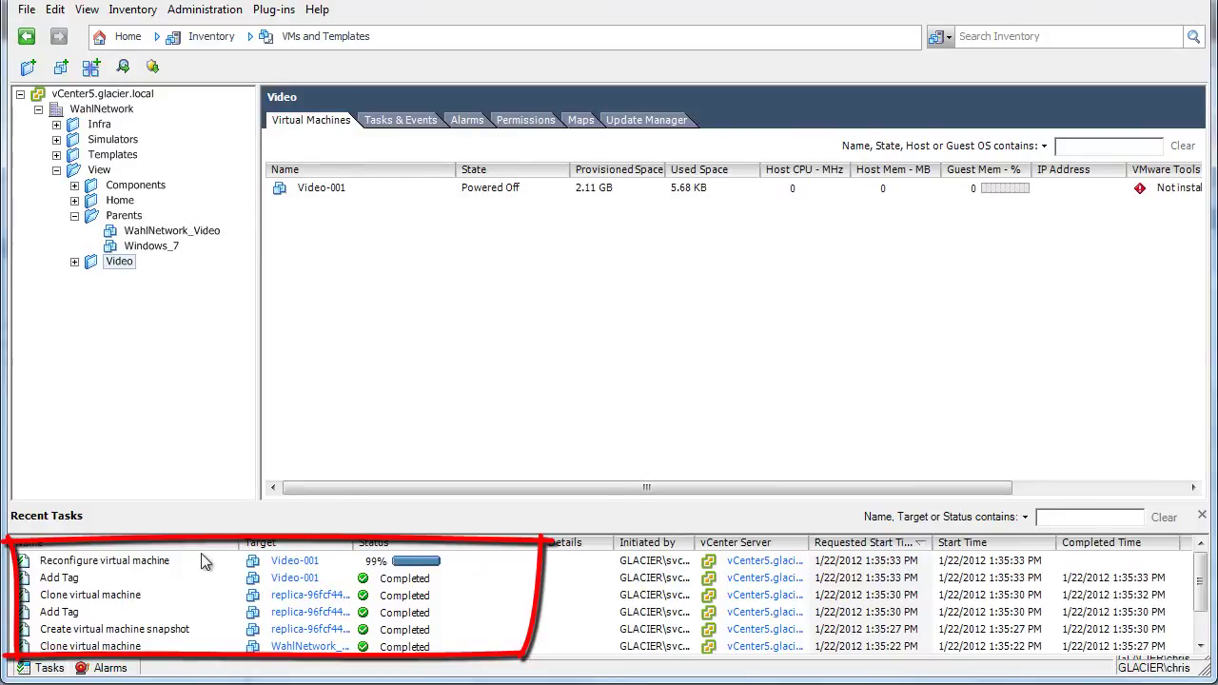
Step: Open the virtual machine properties of Video-001 in the Video folder and examine the disk file and provisioning of hard disks 1 to 4
left_click(74, 262)
left_click(143, 277)
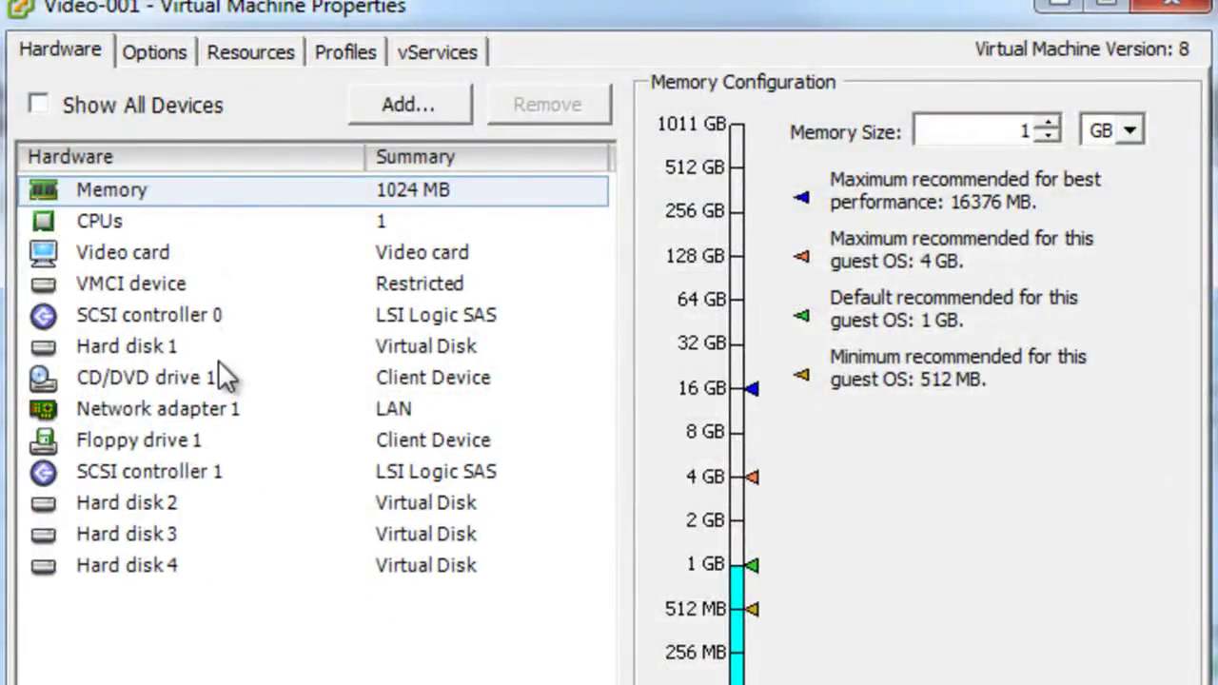
left_click(215, 342)
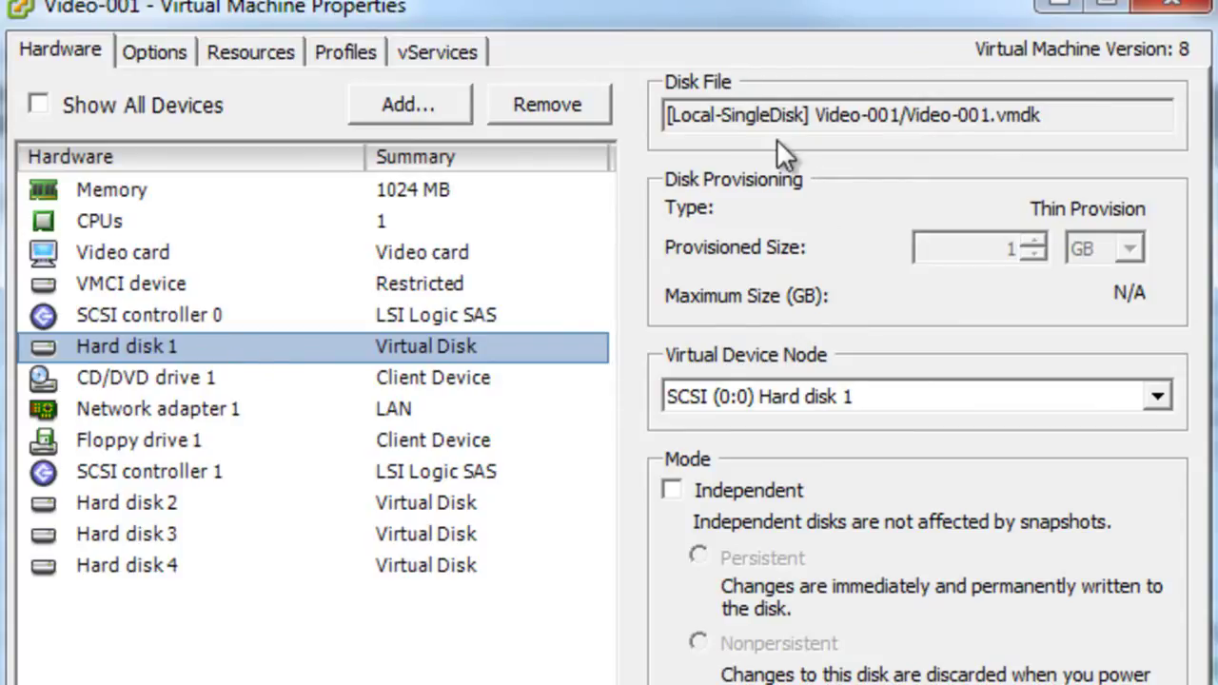
left_click(358, 502)
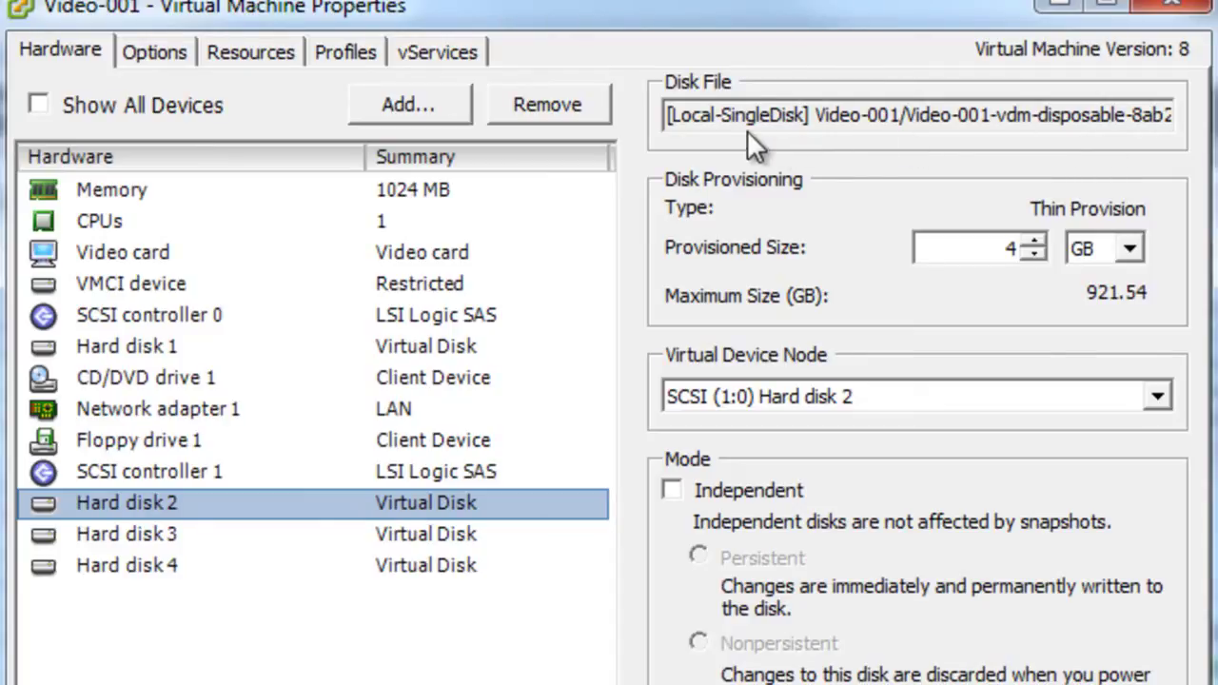
left_click(464, 538)
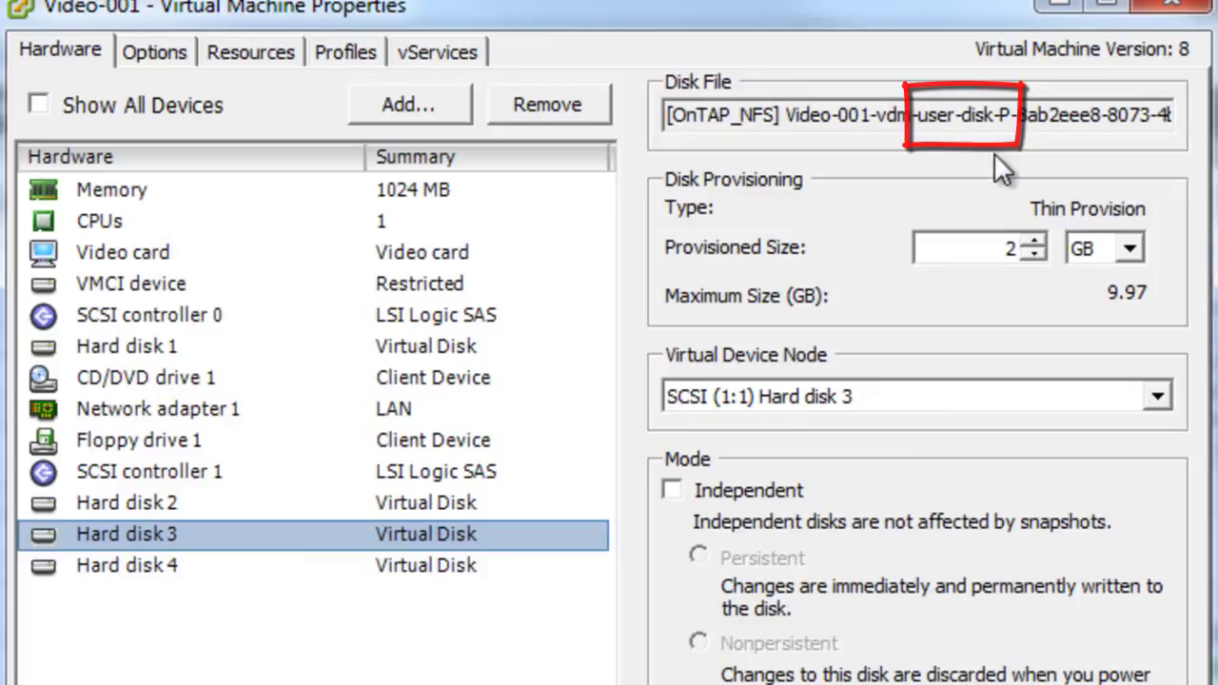
left_click(373, 574)
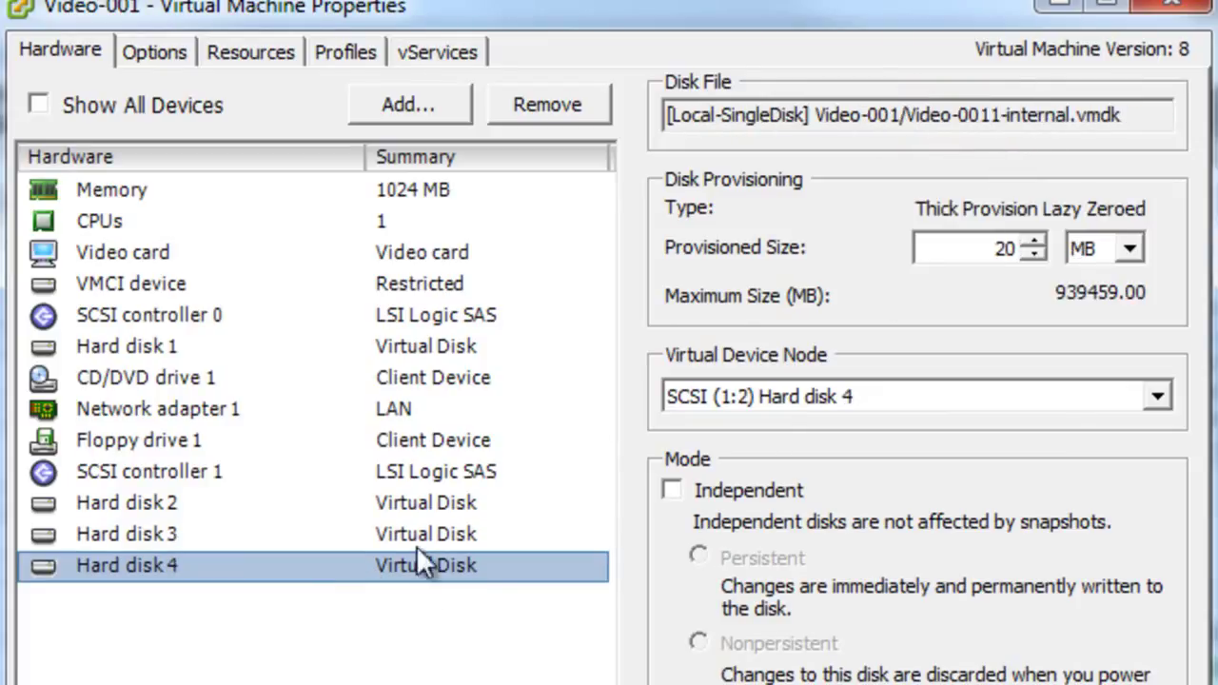